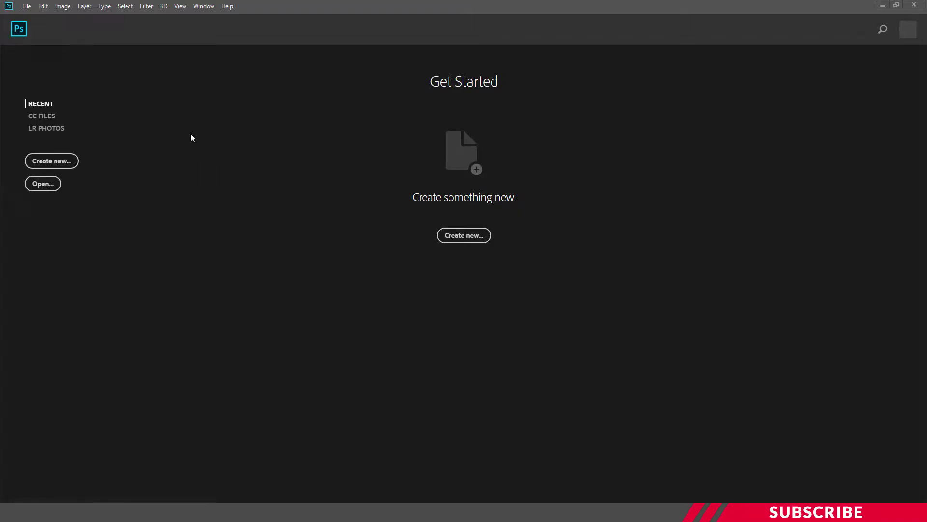
Create a new 2000 × 800 px document at 150 ppi and zoom out to 50%.
click(27, 6)
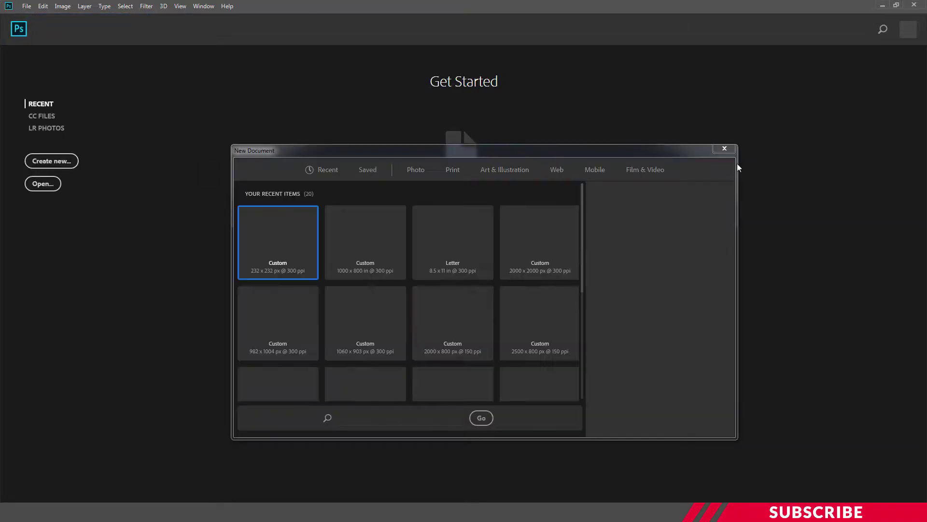
double_click(621, 239)
text(2000)
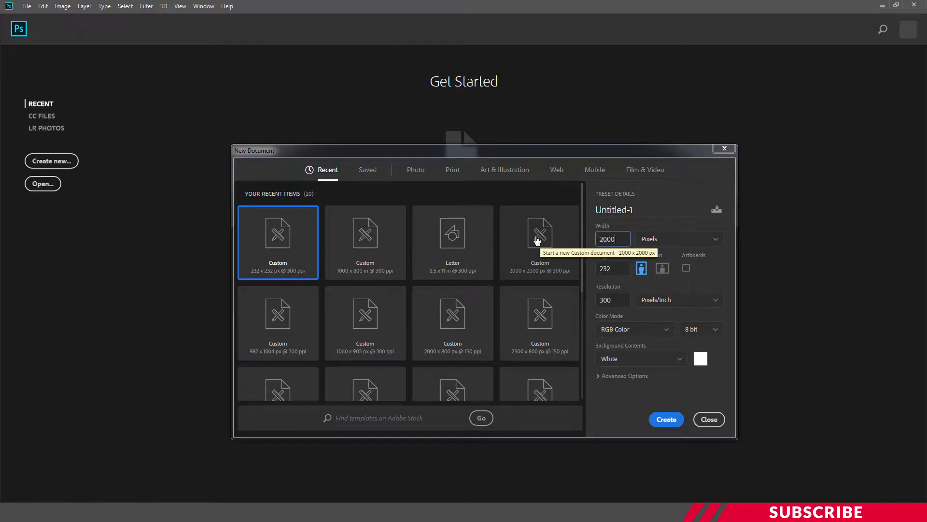
key(Tab)
text(80)
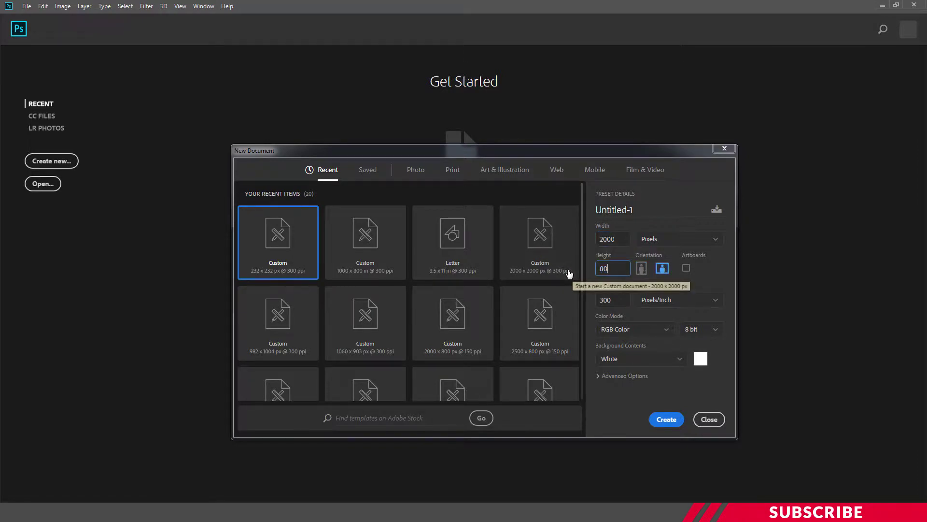
text(0)
key(Tab)
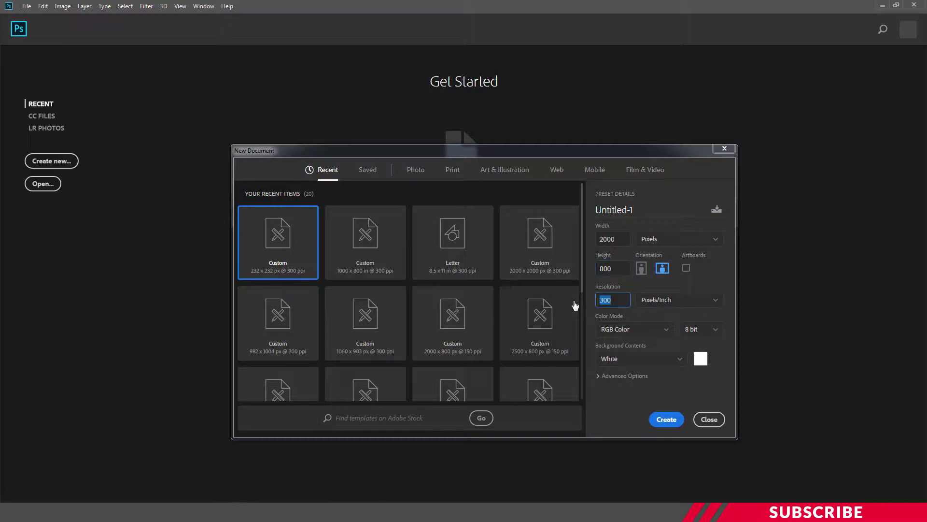
text(150)
click(675, 424)
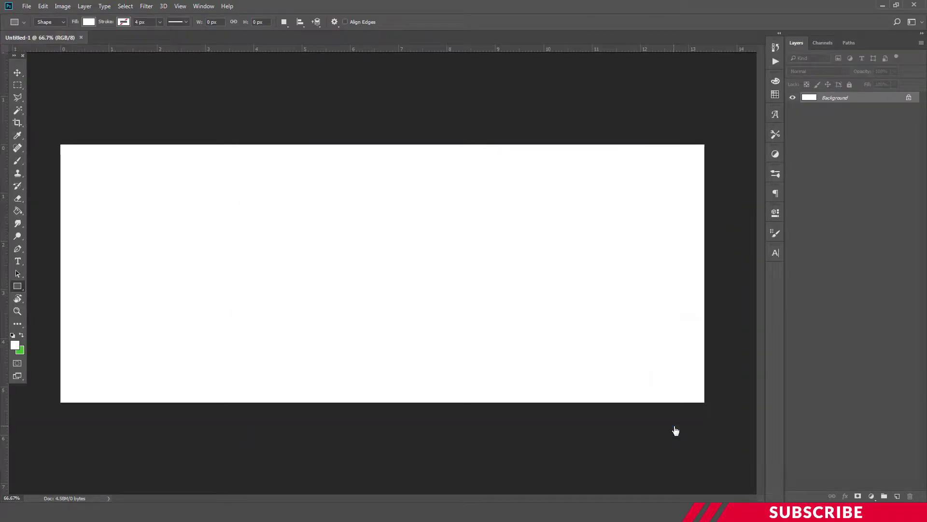
key(ctrl+minus)
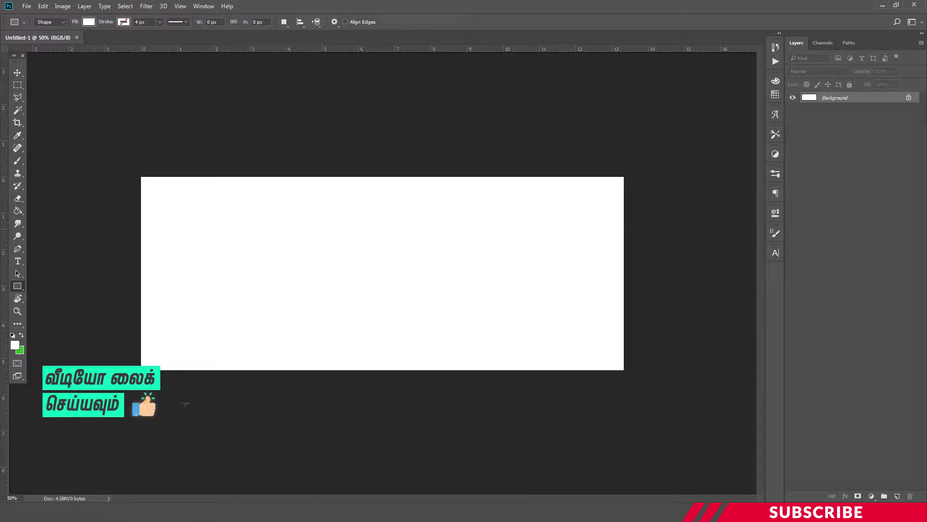
Open the Pic.png photo in Photoshop from the file explorer.
key(alt+Tab)
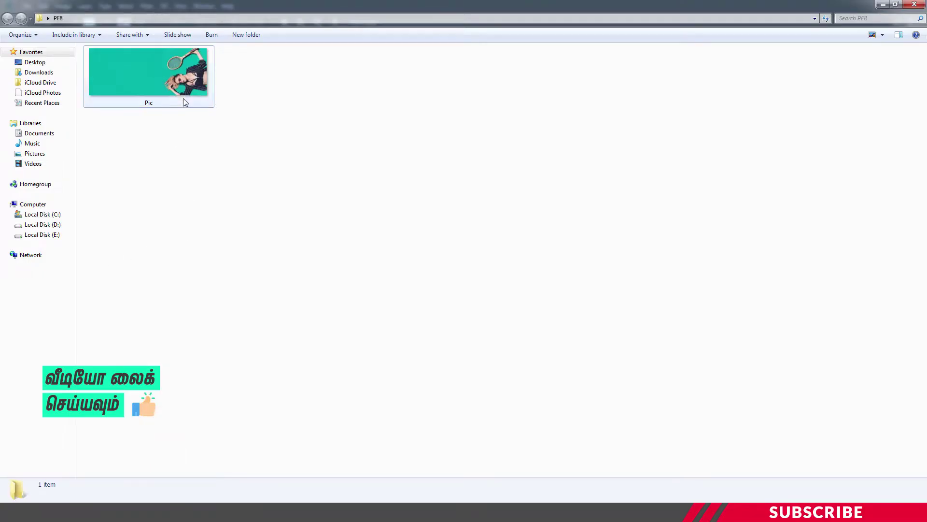
click(169, 78)
right_click(168, 73)
mouse_move(198, 161)
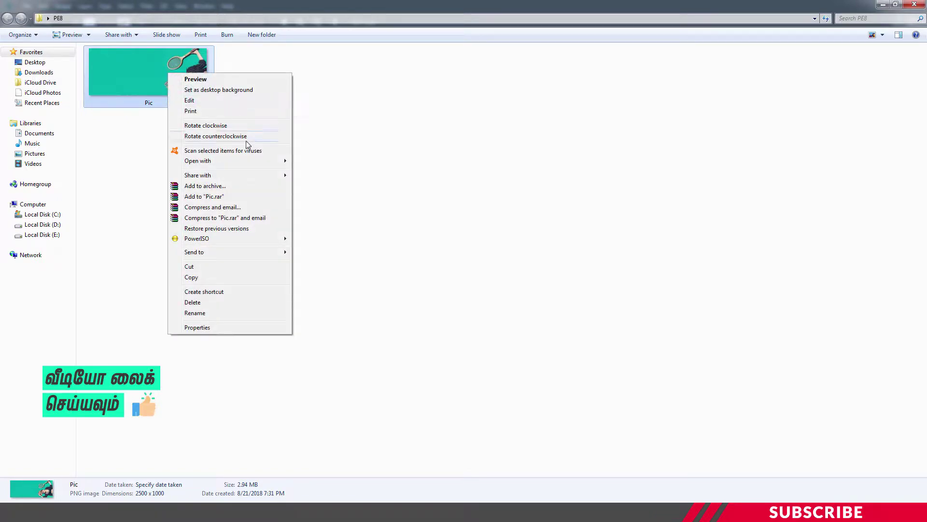
click(313, 162)
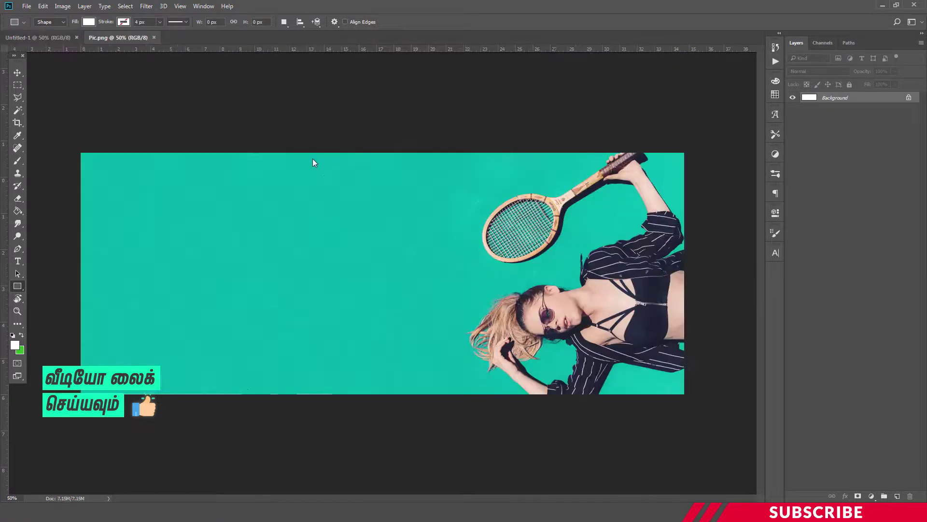
Drag the tennis photo into Untitled-1 as Layer 1, close Pic.png, and reposition it.
drag(121, 37, 206, 59)
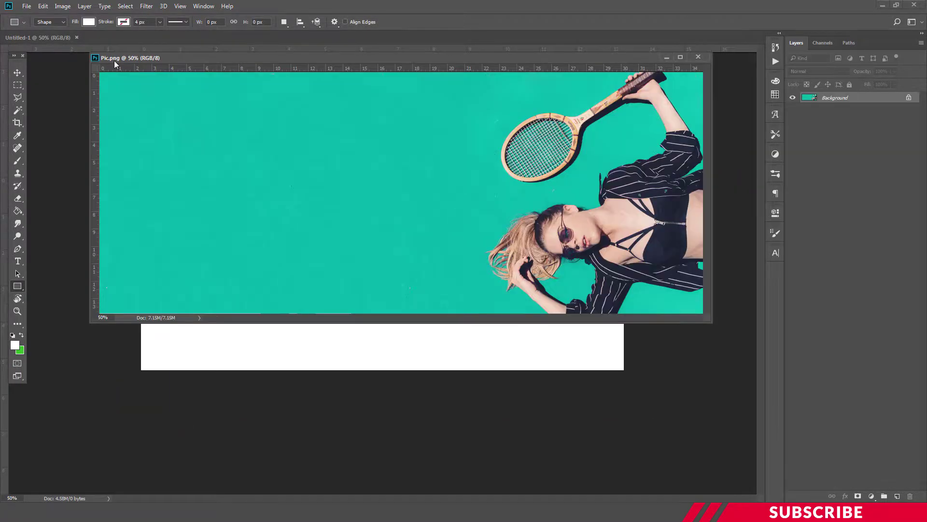
click(17, 73)
drag(352, 60, 470, 84)
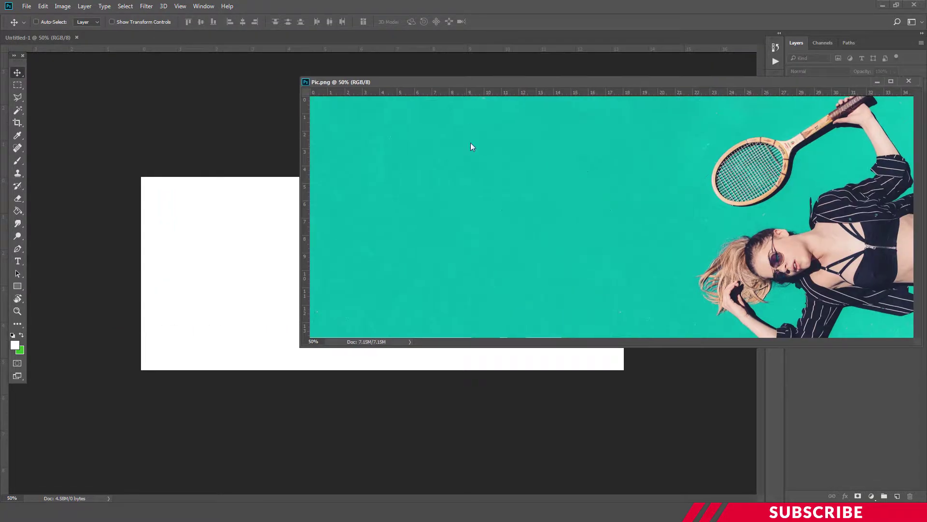
drag(460, 159, 252, 221)
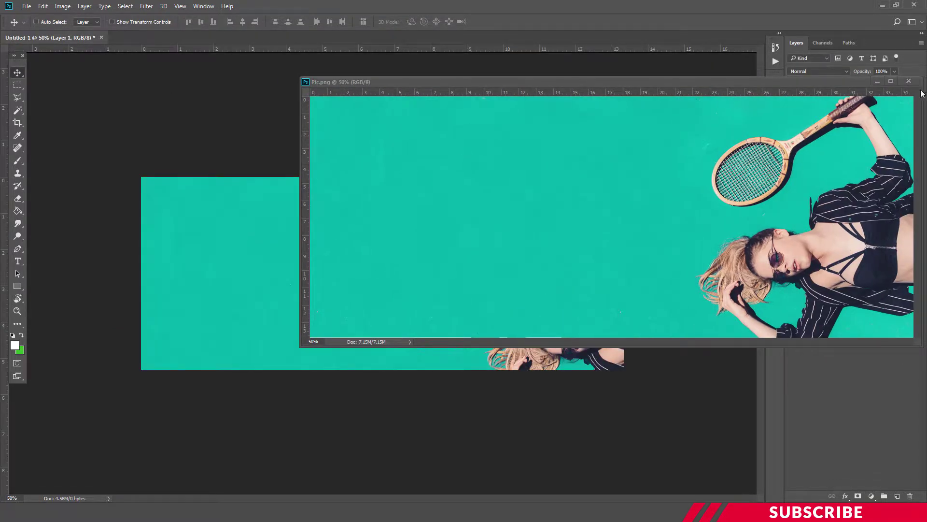
click(909, 81)
drag(560, 241, 471, 198)
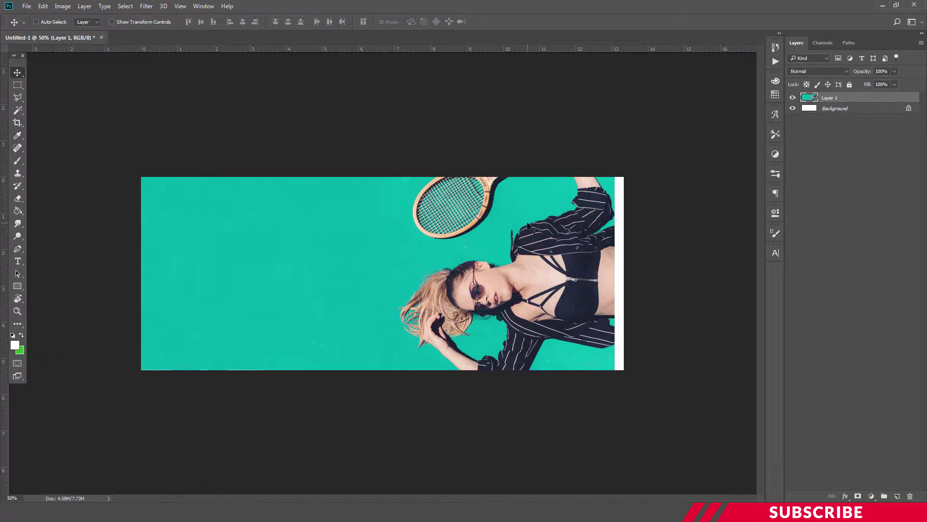
Free-transform the photo layer to about 82.5% and nudge it left to cover the banner.
key(ctrl)
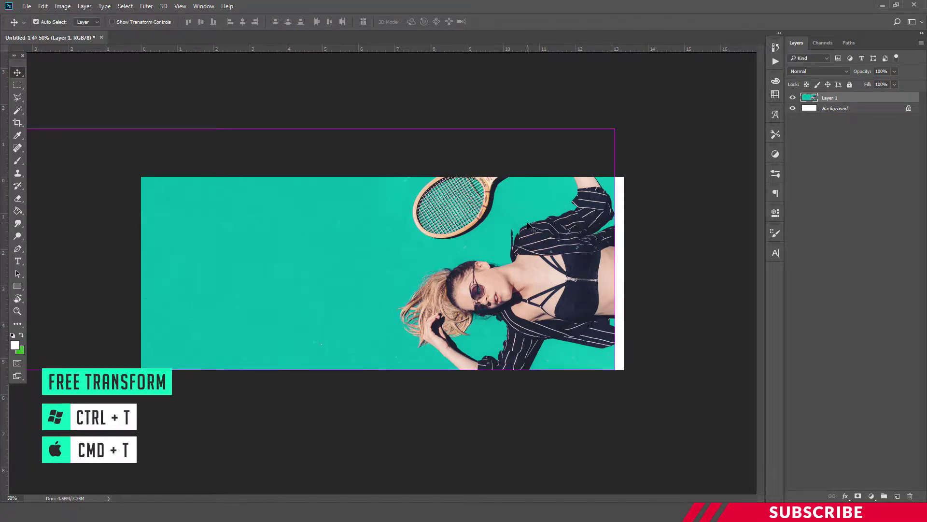
key(ctrl+t)
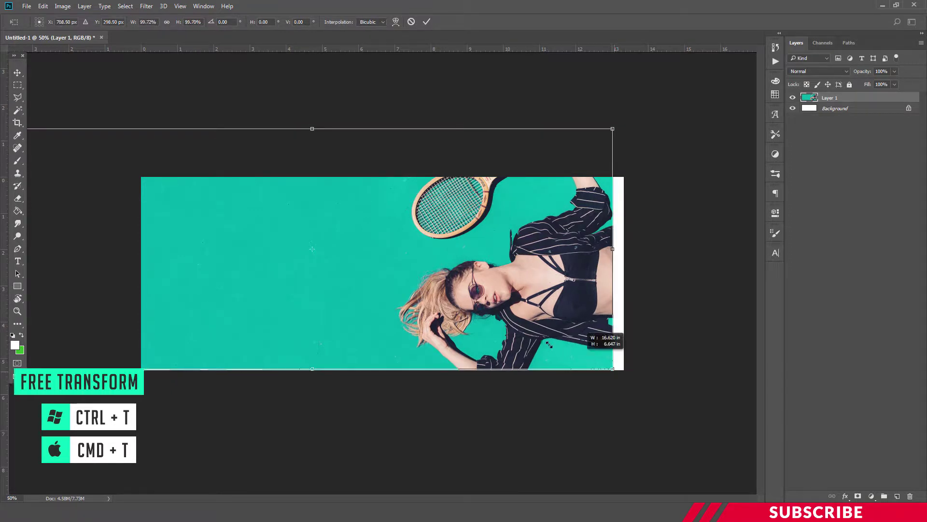
drag(615, 371, 508, 325)
drag(417, 250, 547, 294)
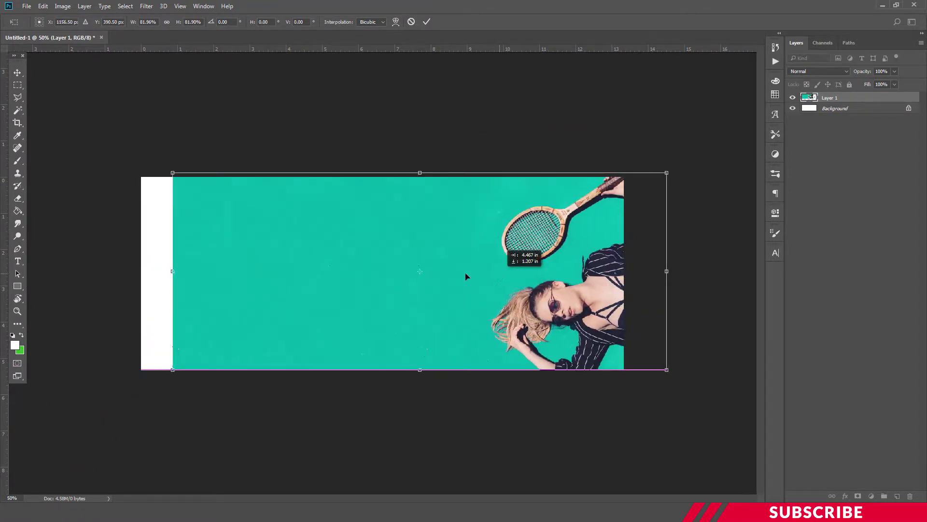
drag(637, 370, 641, 372)
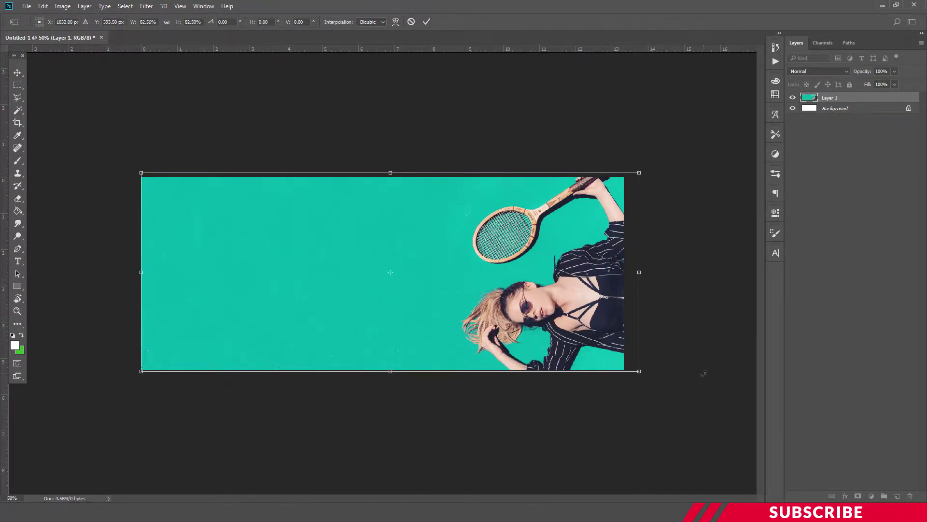
key(shift+Left)
key(shift+Left)
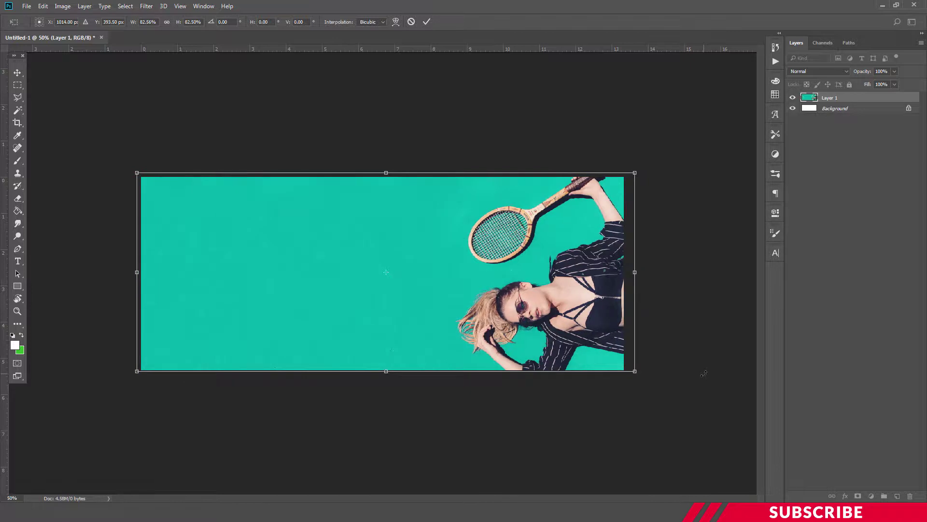
key(shift+Left)
key(Left)
key(Left)
key(Left)
key(Left)
key(Left)
key(Left)
key(Left)
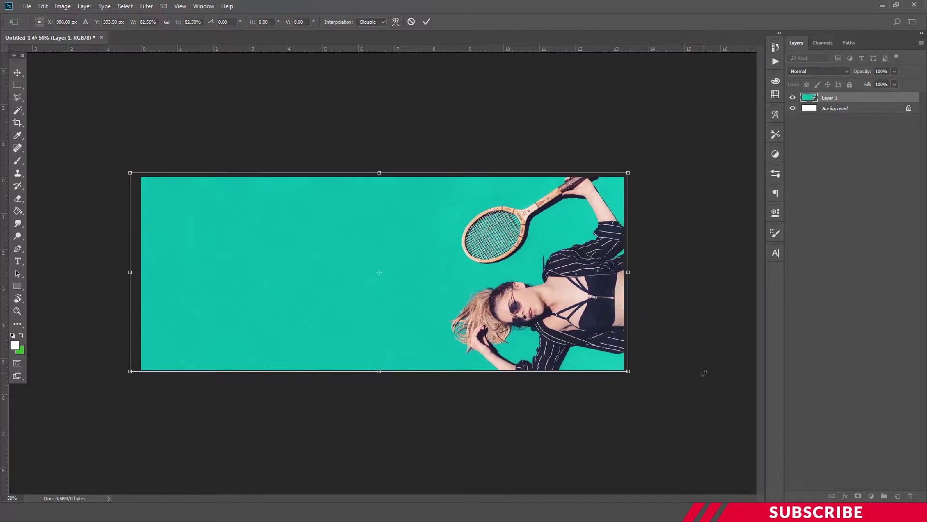
key(Left)
key(Left)
key(Left)
key(Left)
key(Left)
key(Left)
key(Left)
key(Left)
key(Left)
key(Left)
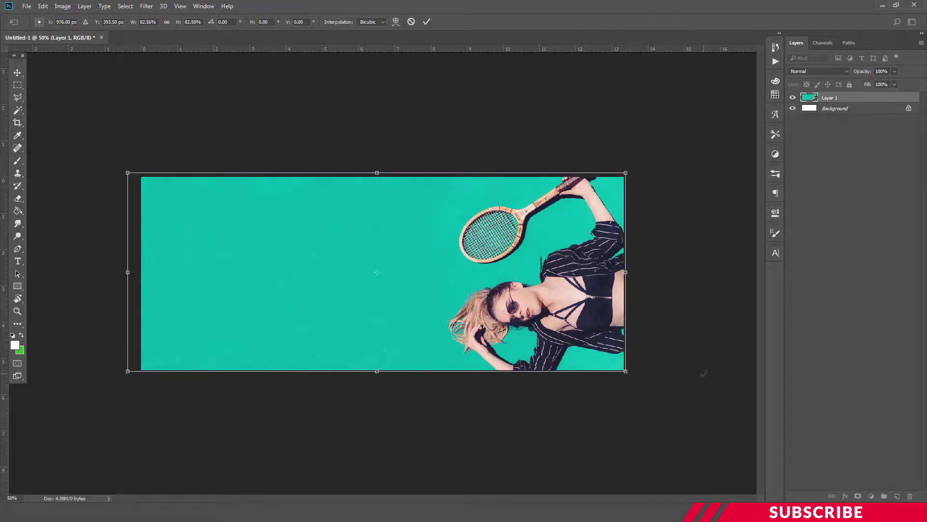
key(Left)
key(Left)
key(Return)
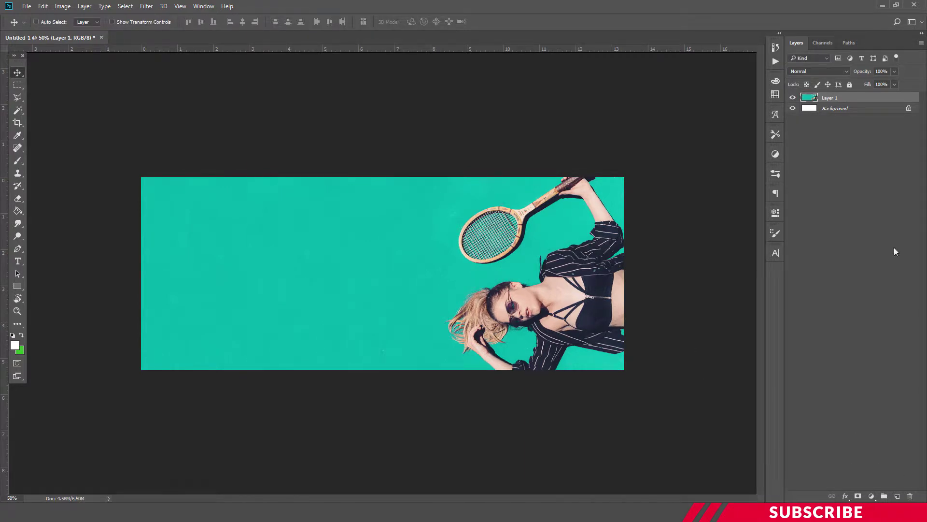
Add a new layer inside a group, naming the group 'Text' and the layer 't1'.
click(899, 496)
key(ctrl+g)
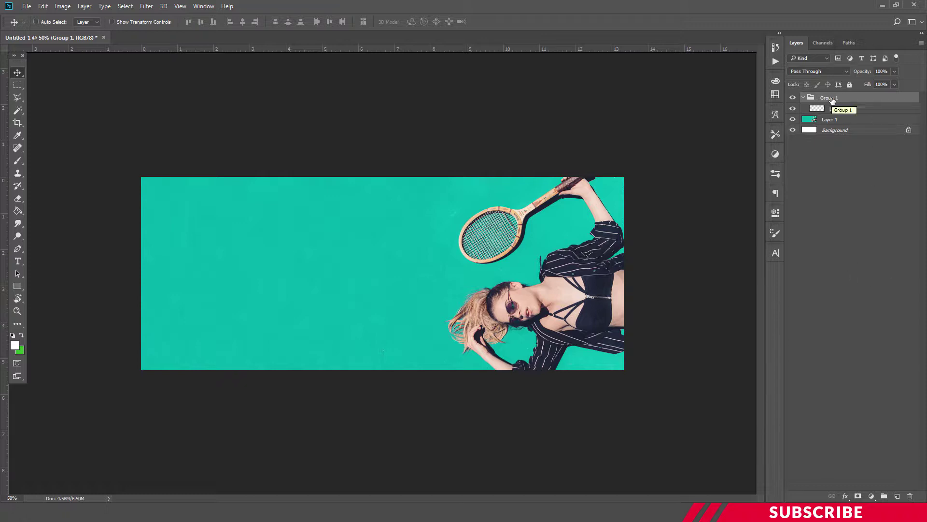
double_click(831, 99)
text(Text)
key(Return)
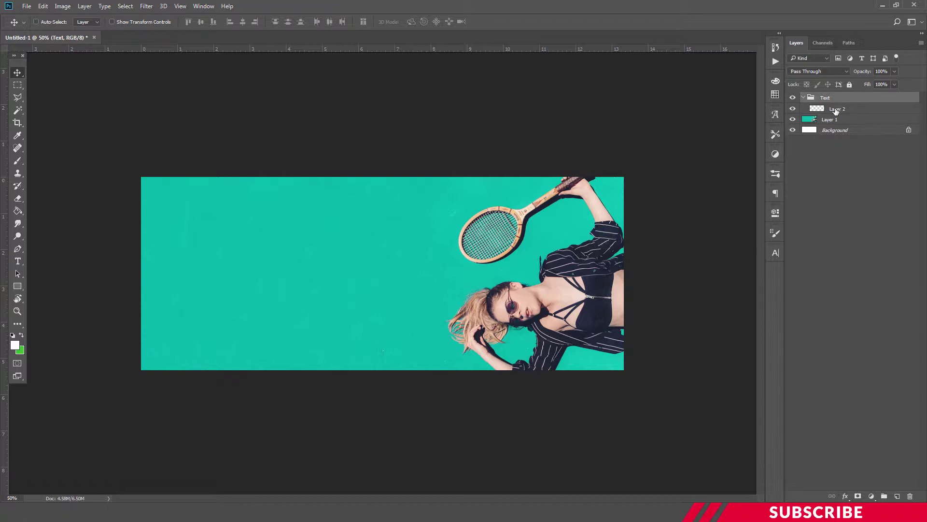
double_click(836, 109)
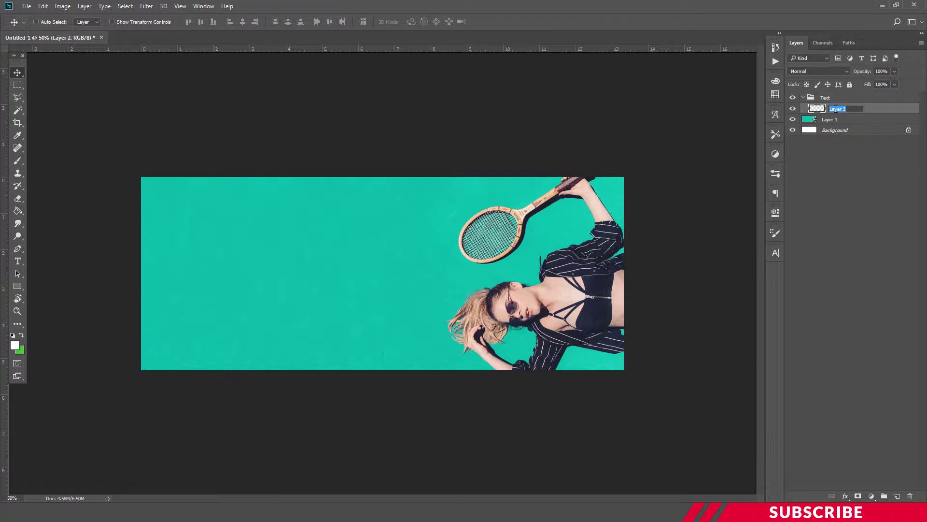
text(t1)
key(Return)
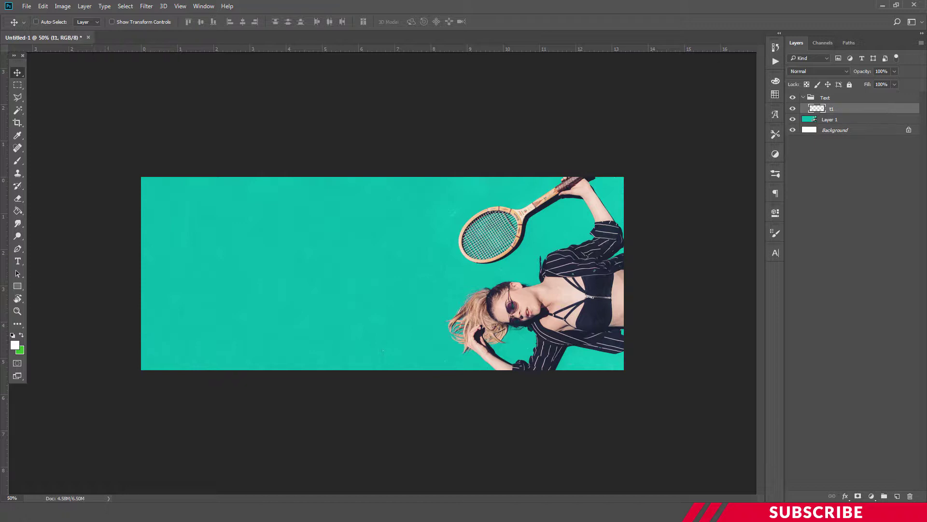
Set the foreground to white, choose Lato Semibold, and type 'WINTER' on the banner.
click(15, 344)
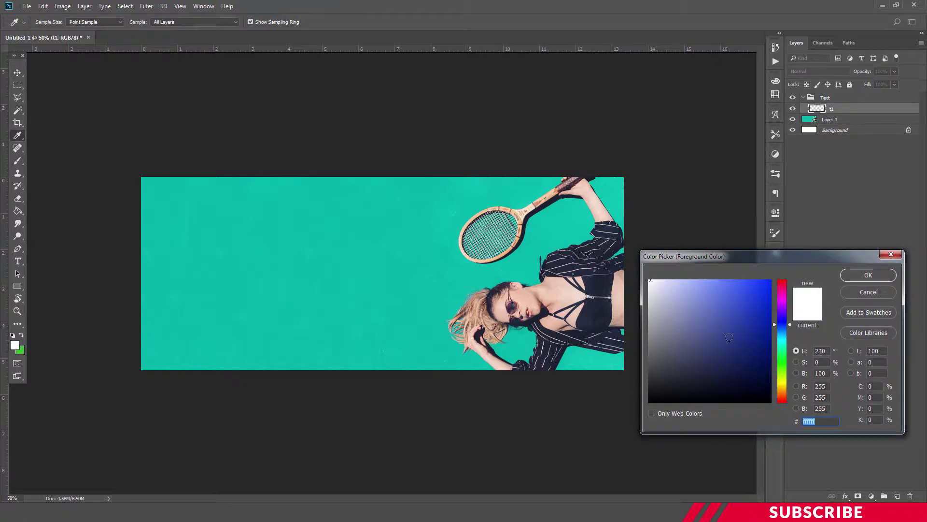
click(853, 274)
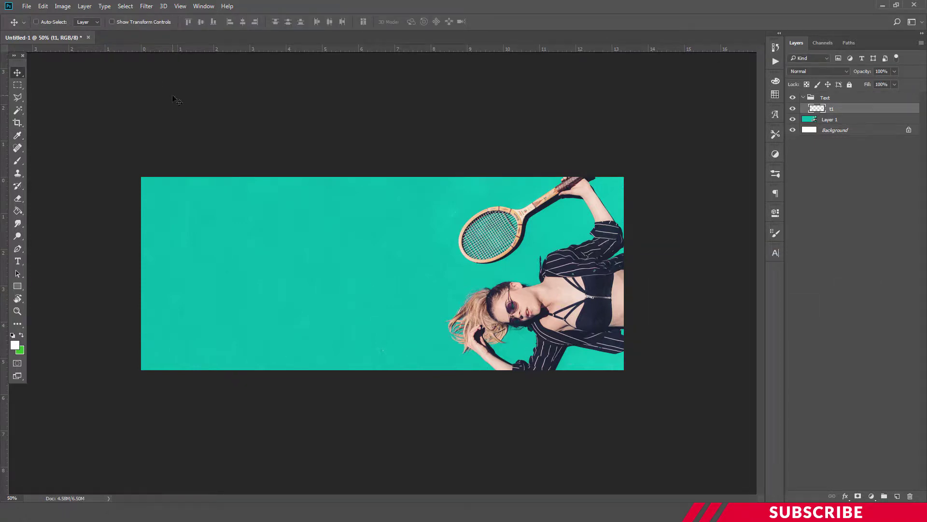
key(t)
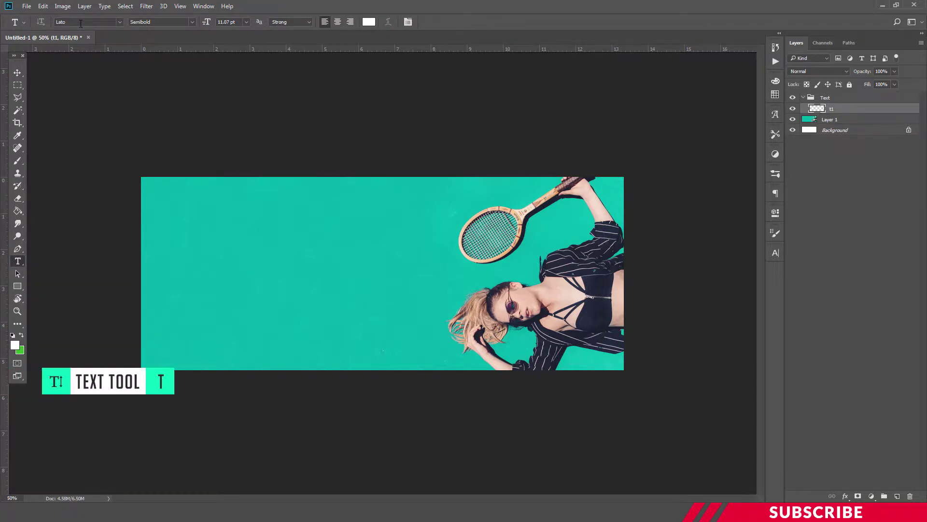
click(80, 24)
click(251, 239)
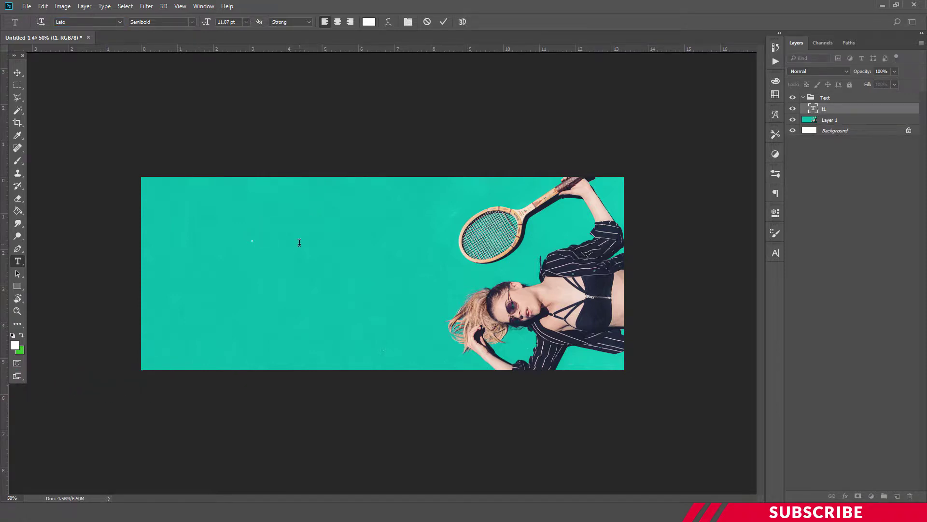
text(WINTER)
Set WINTER to 48 pt, move it toward the upper left, and duplicate its layer.
key(ctrl+a)
click(246, 22)
click(237, 23)
text(48)
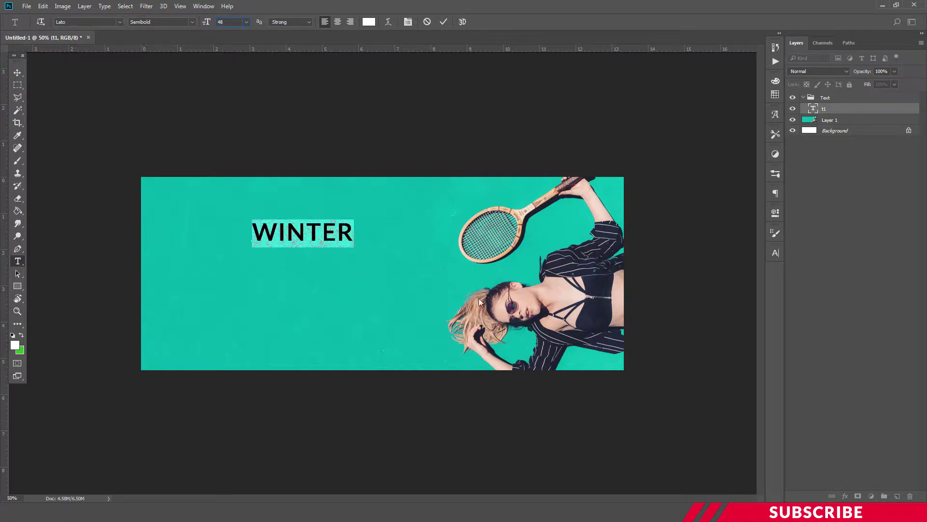
key(Return)
key(ctrl+Return)
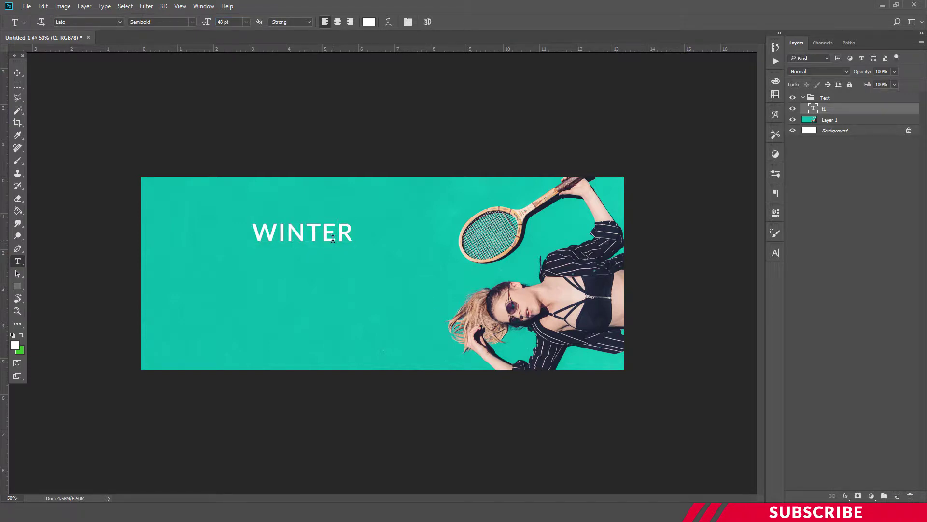
key(v)
drag(331, 238, 303, 219)
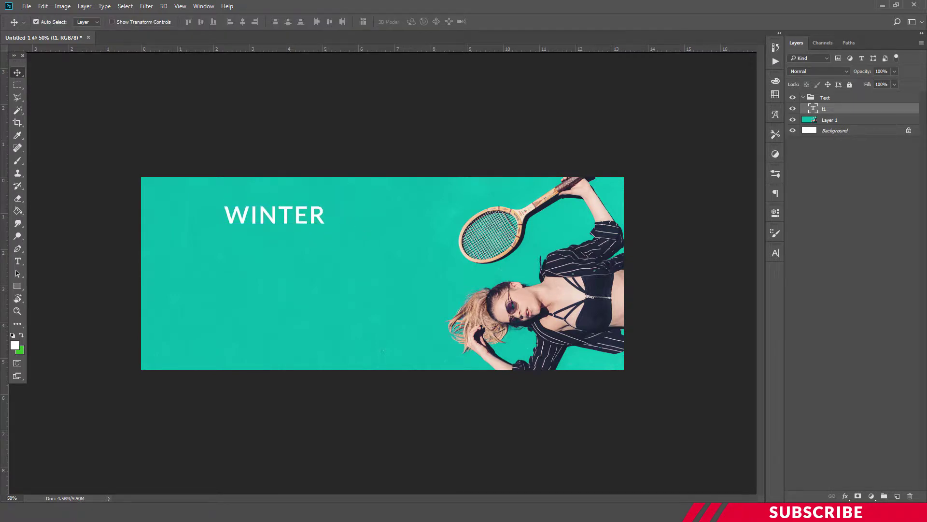
key(ctrl+j)
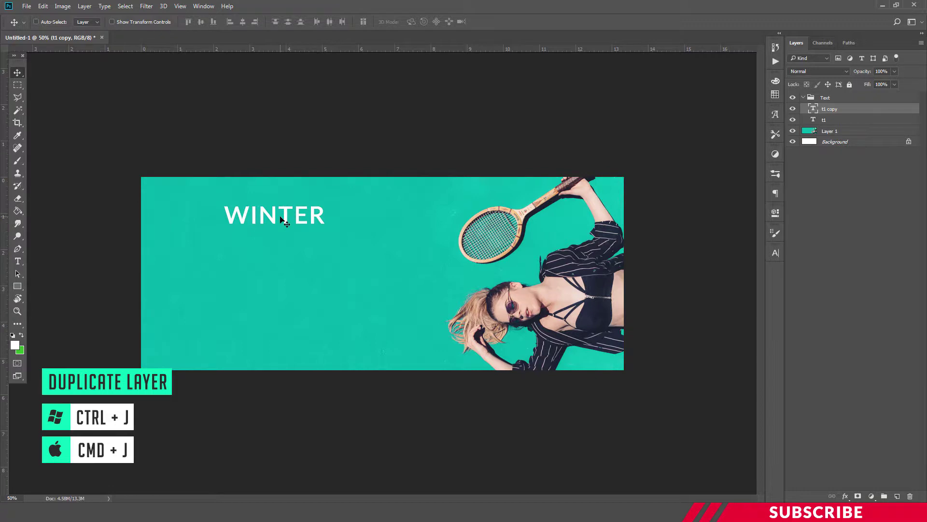
Move the duplicated WINTER line below the original and retype it as 'FASHION SALE'.
drag(285, 223, 280, 248)
key(t)
click(280, 248)
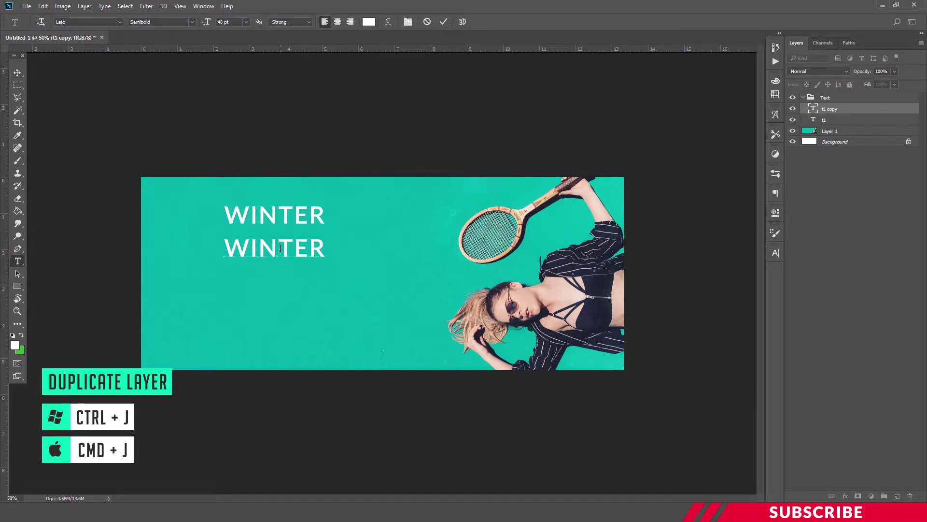
key(ctrl+a)
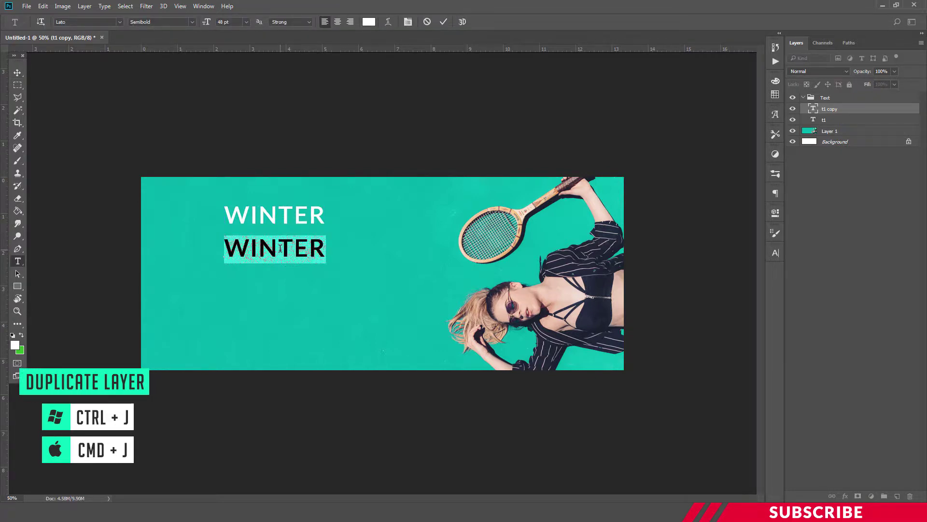
text(FASHION)
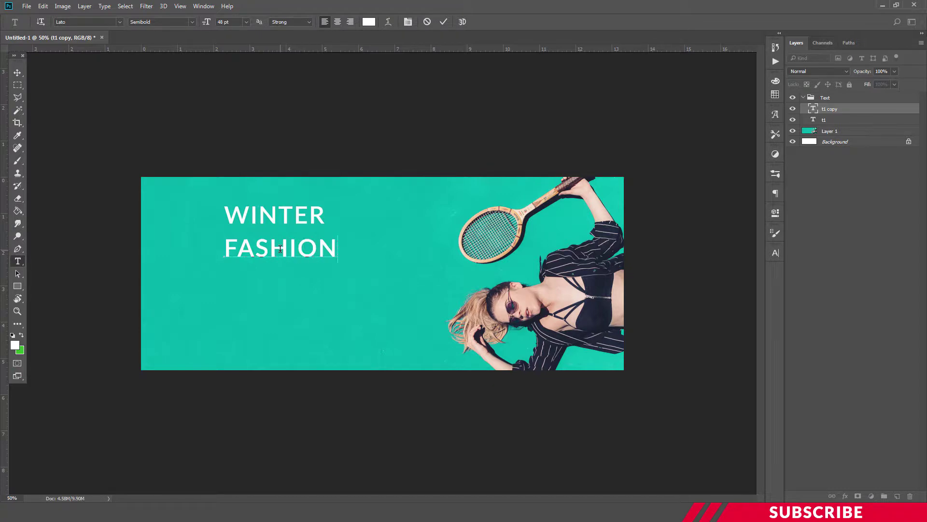
text( SALE)
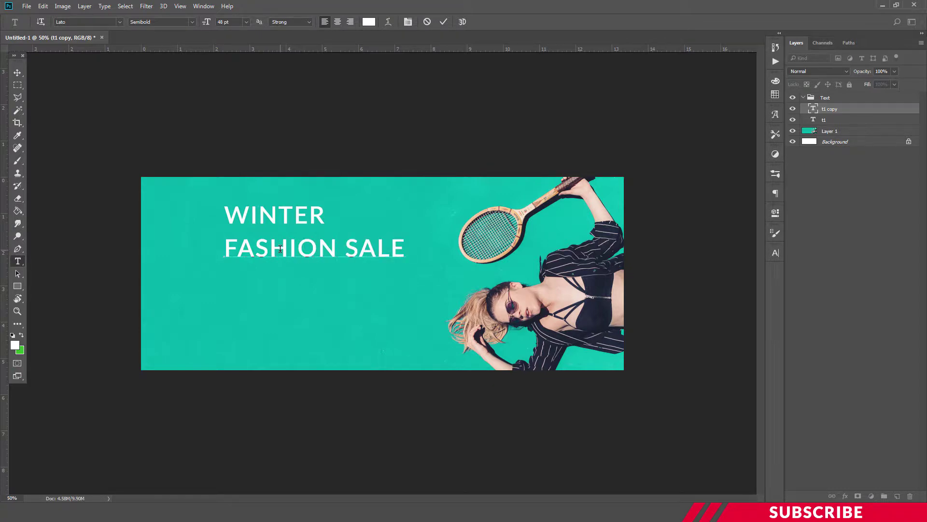
key(ctrl+Return)
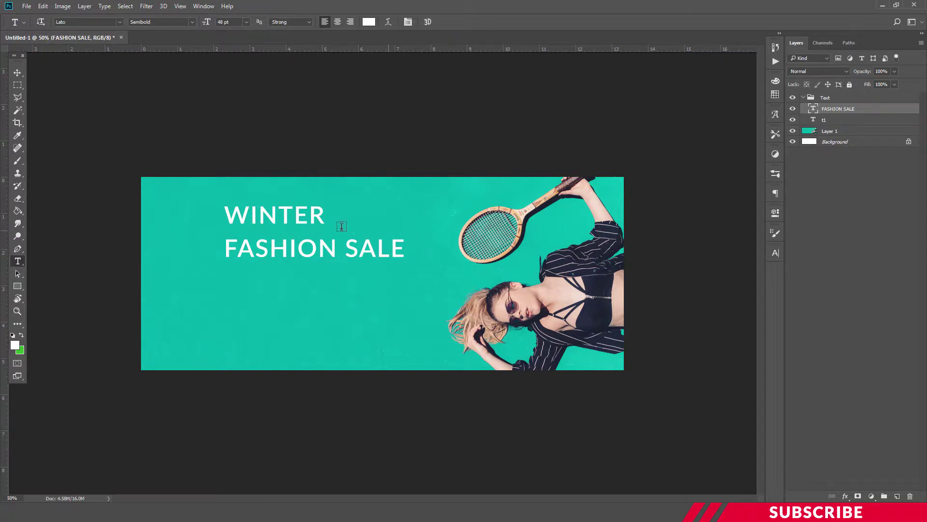
Add a vertical guide through the headline and centre WINTER on it.
click(16, 72)
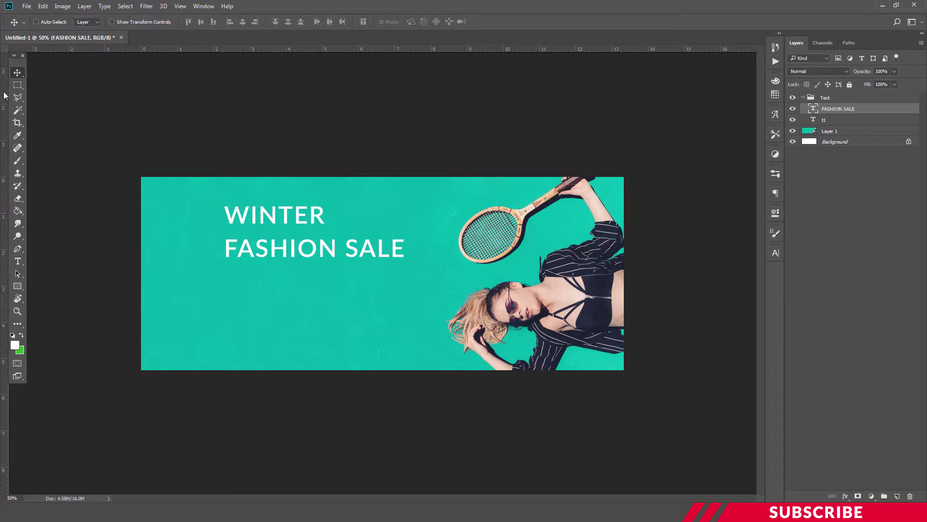
mouse_move(4, 95)
mouse_down()
mouse_move(199, 137)
mouse_move(287, 137)
mouse_up()
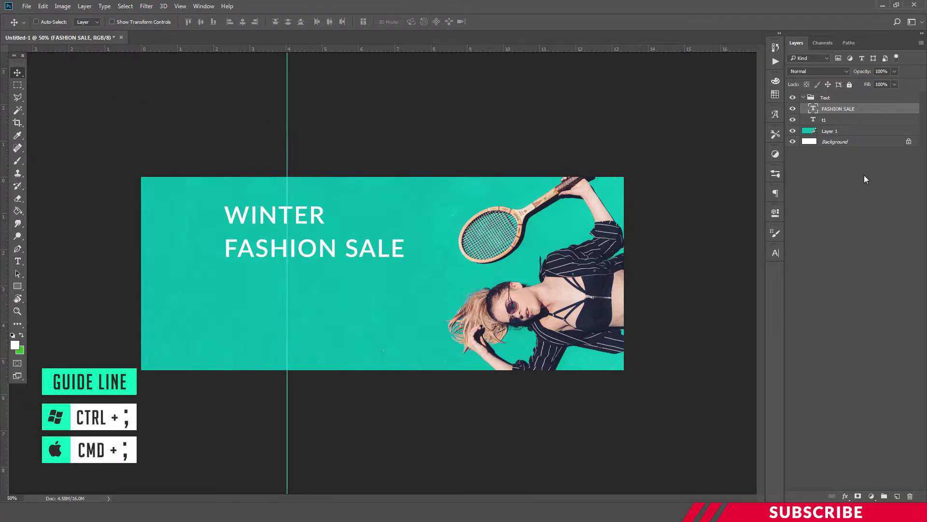
click(839, 121)
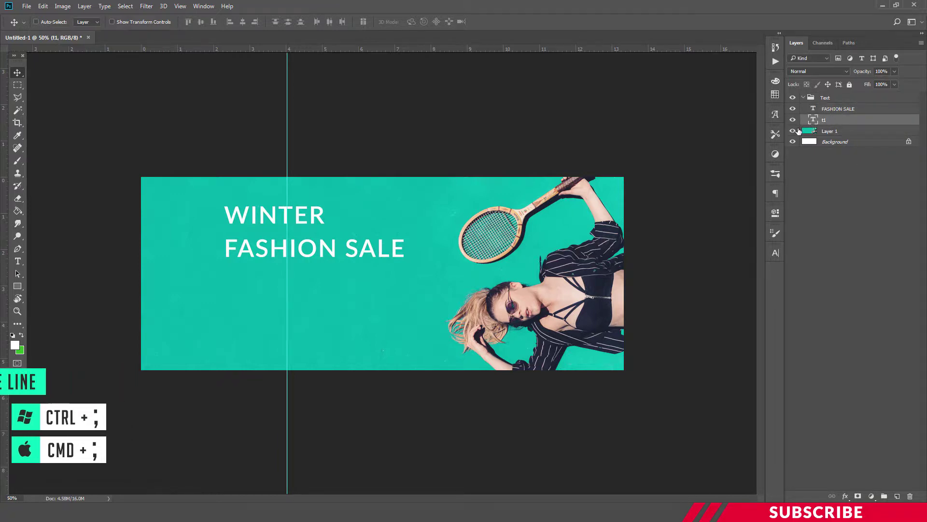
key(ctrl+t)
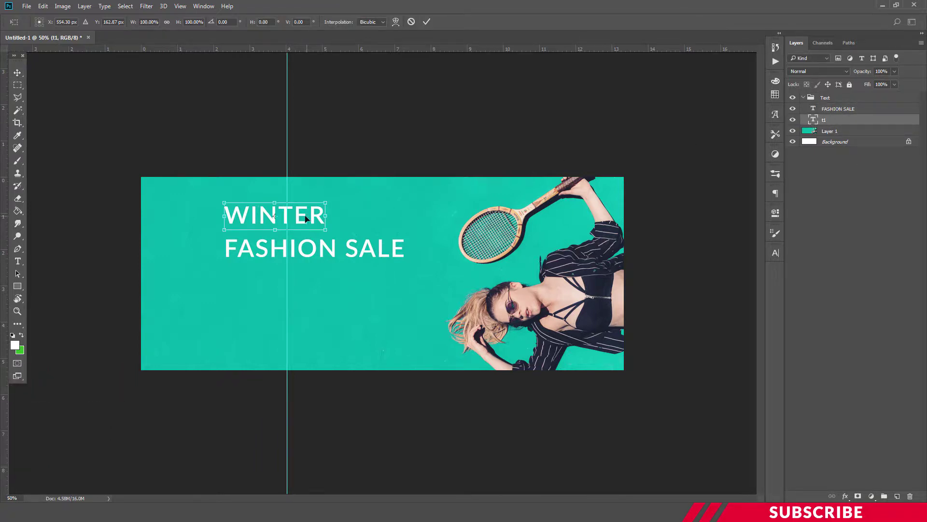
drag(304, 218, 314, 216)
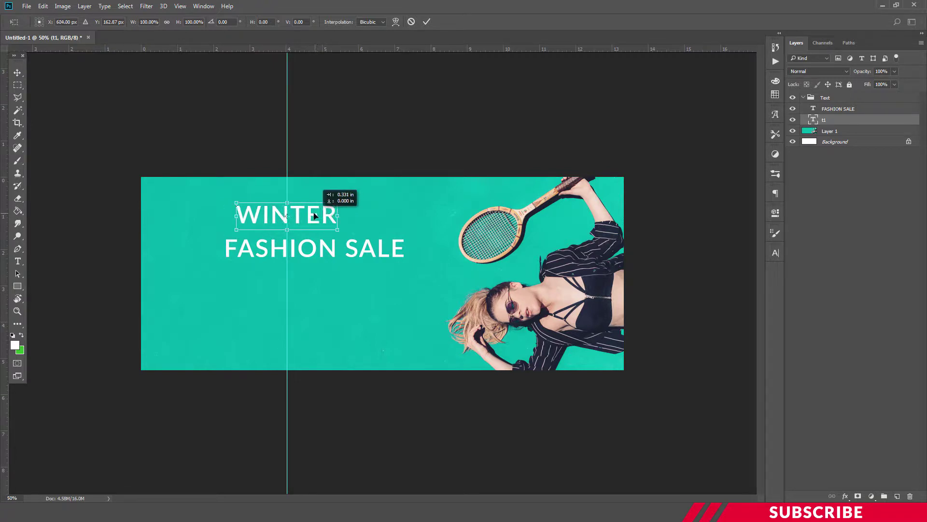
key(Return)
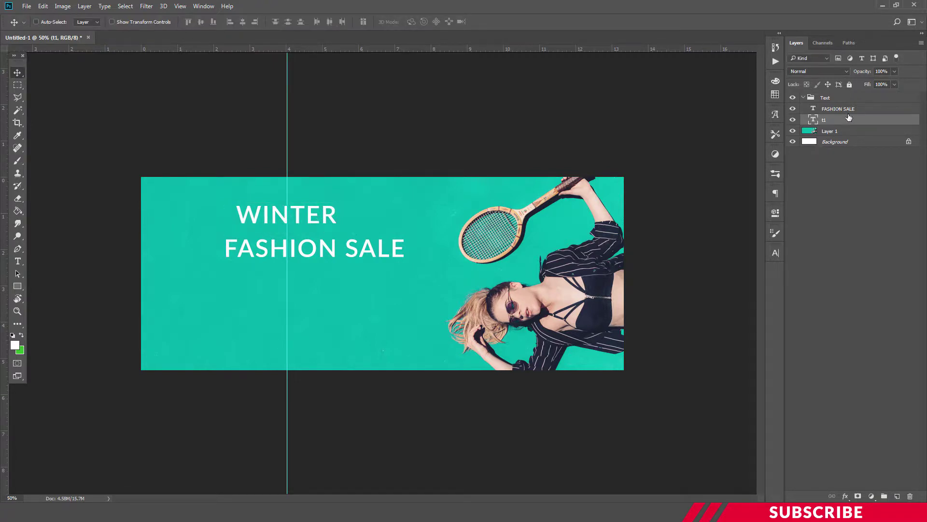
Centre FASHION SALE on the guide just beneath WINTER, then duplicate its layer.
click(844, 110)
key(ctrl+t)
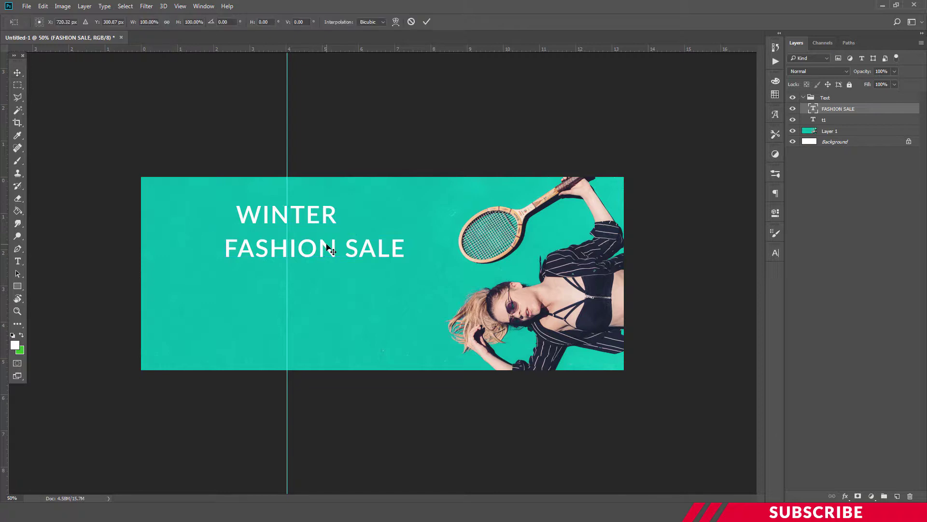
drag(354, 249, 325, 249)
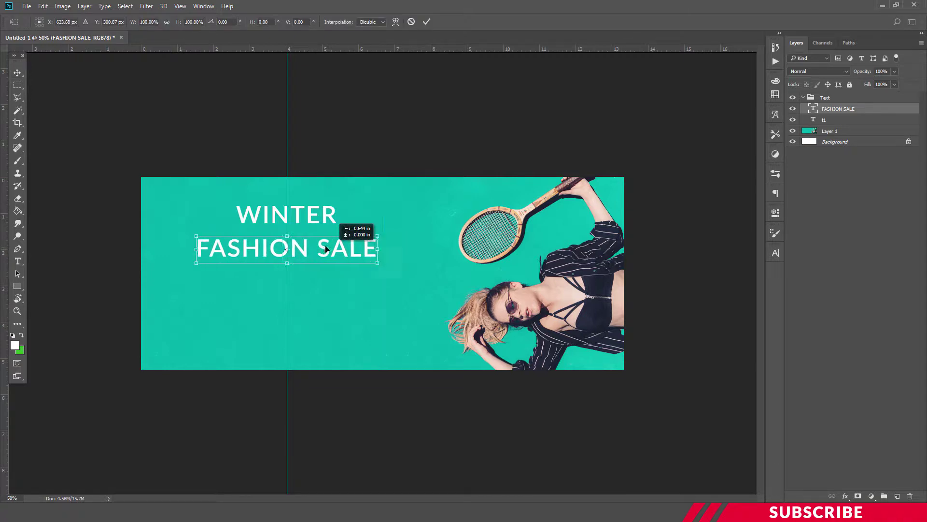
key(Up)
key(Up)
key(Up)
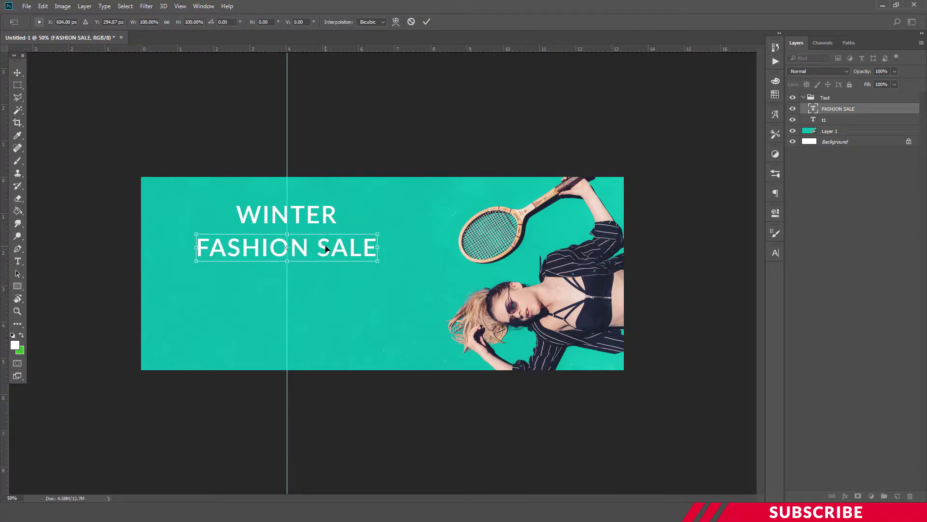
key(Up)
key(Up)
key(Up)
key(Up)
key(Up)
key(Up)
key(Up)
key(Up)
key(Up)
key(Down)
key(Down)
key(Down)
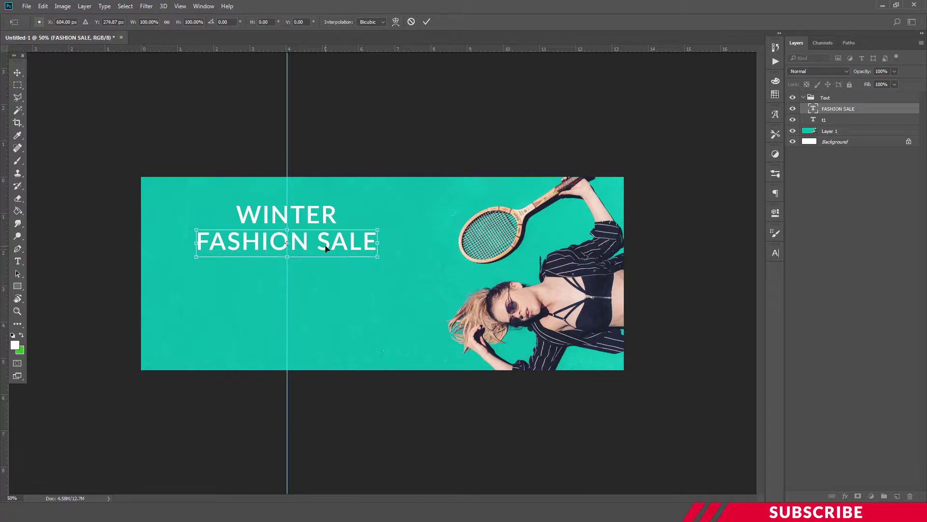
key(Down)
key(Down)
key(Down)
key(Down)
key(Down)
key(Right)
key(Right)
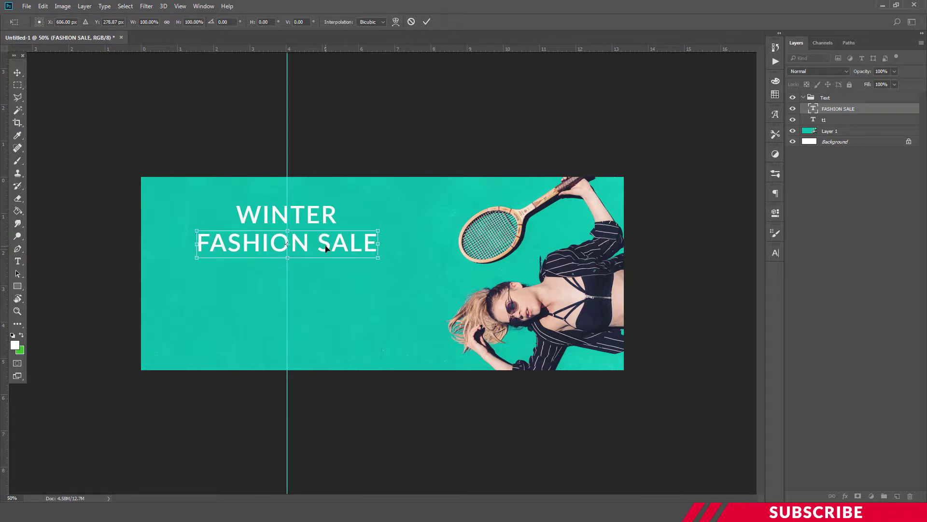
key(Return)
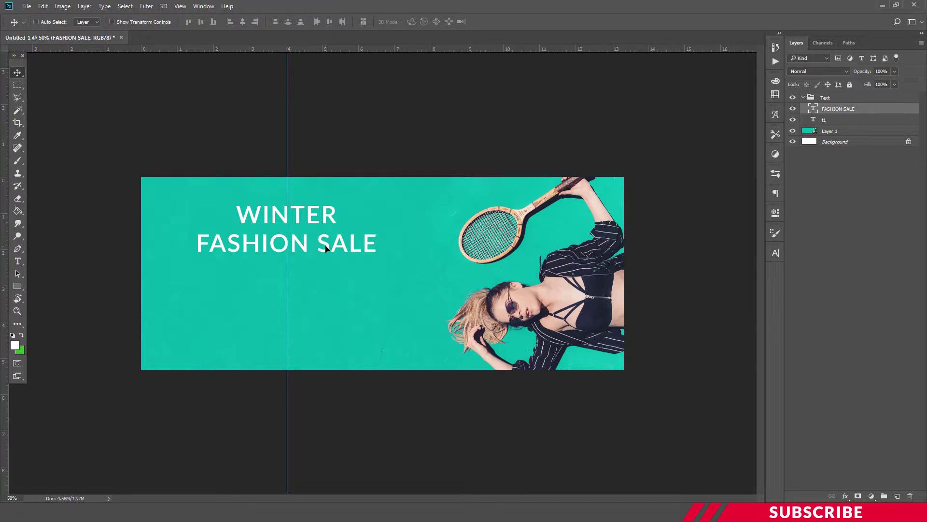
key(ctrl)
key(ctrl+j)
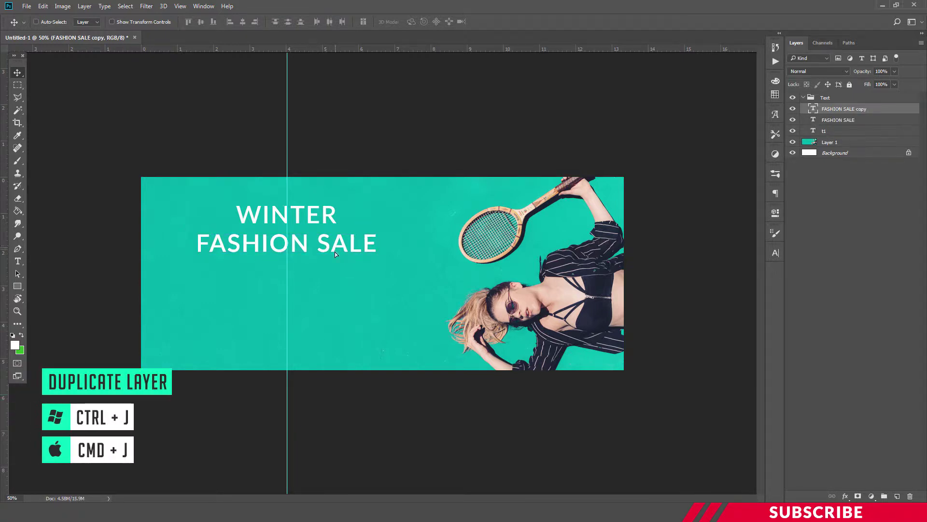
Move the copy below FASHION SALE and change its text to 'UPTO 80%OFF'.
drag(334, 251, 333, 274)
double_click(332, 273)
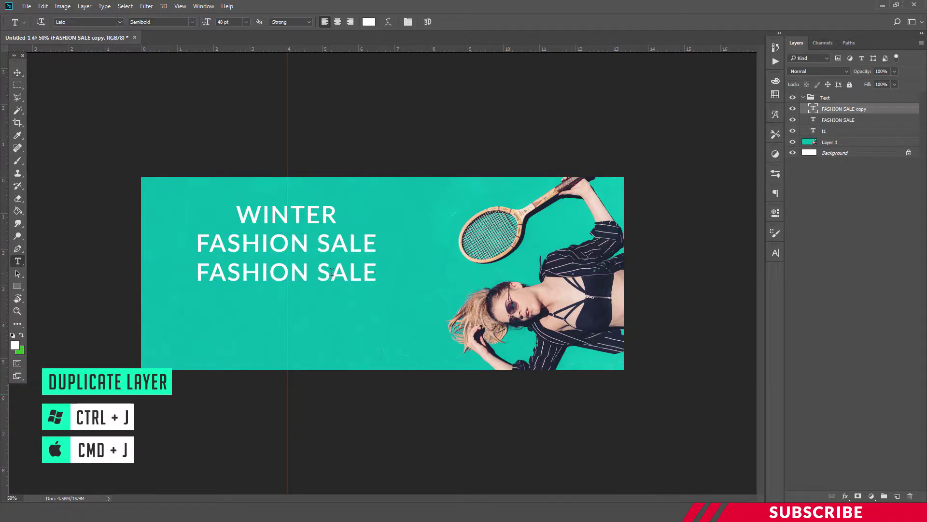
key(ctrl+a)
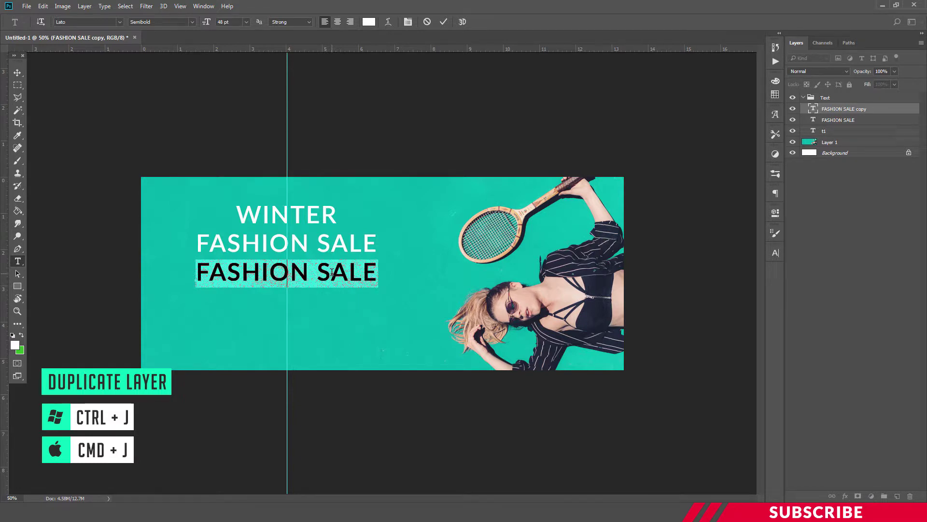
key(Left)
text(80)
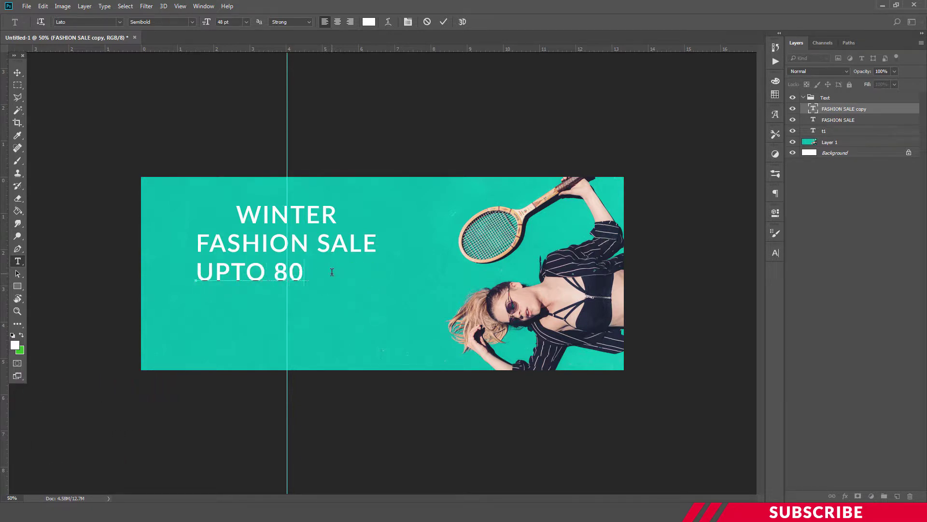
text(%O)
text(FF)
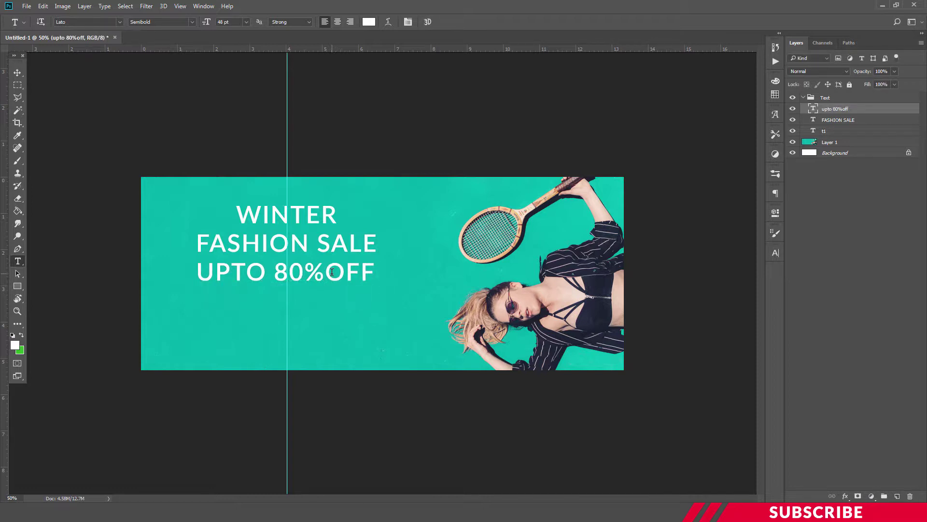
key(ctrl+Return)
Scale UPTO 80%OFF down to about 53.6% and centre it beneath FASHION SALE.
key(ctrl+t)
mouse_move(371, 288)
mouse_down()
mouse_move(298, 272)
mouse_move(312, 276)
mouse_up()
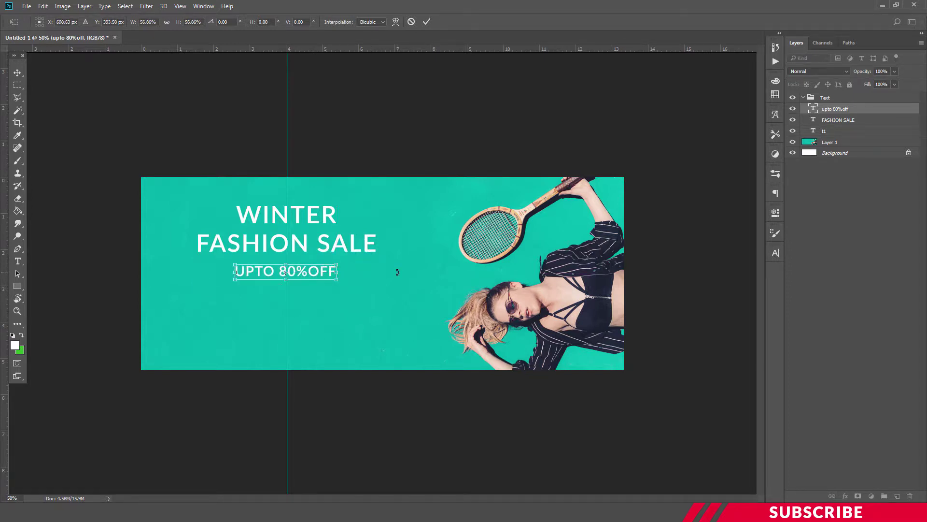
key(Right)
key(Right)
key(Right)
key(Right)
key(Right)
key(Right)
key(Left)
key(Left)
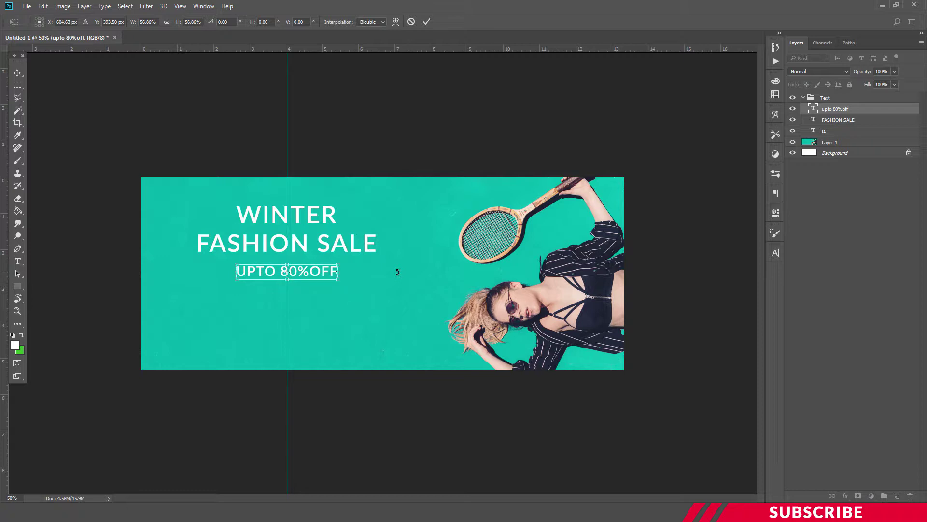
key(Up)
key(Up)
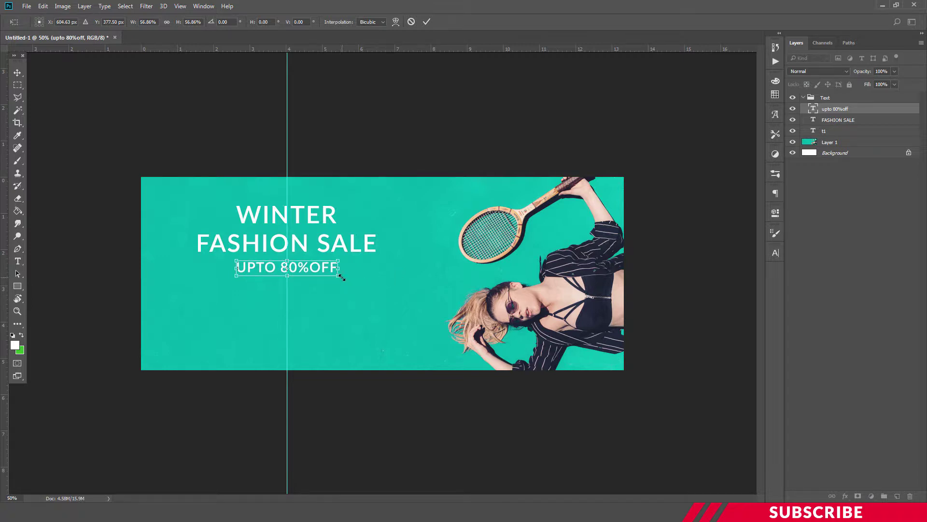
drag(339, 275, 333, 274)
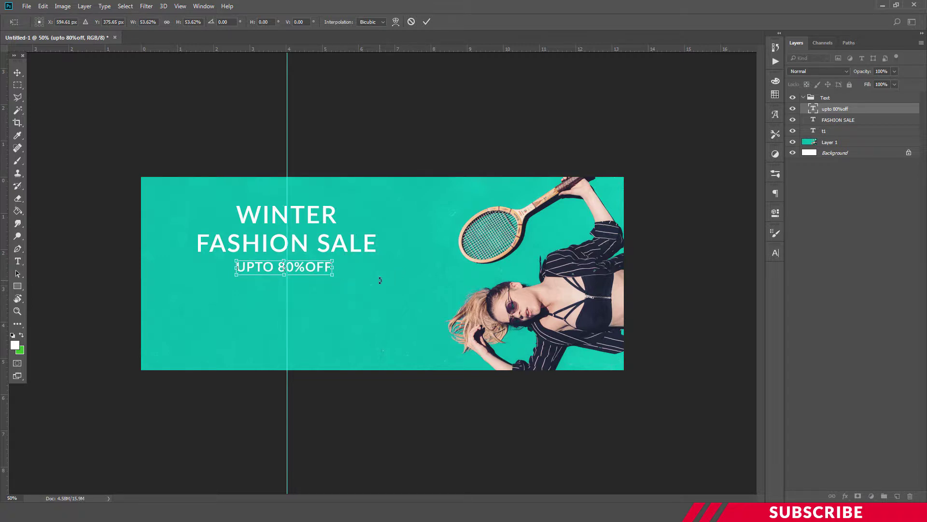
key(Right)
key(Right)
key(Right)
key(Right)
key(Right)
key(Right)
key(Left)
key(Left)
key(Left)
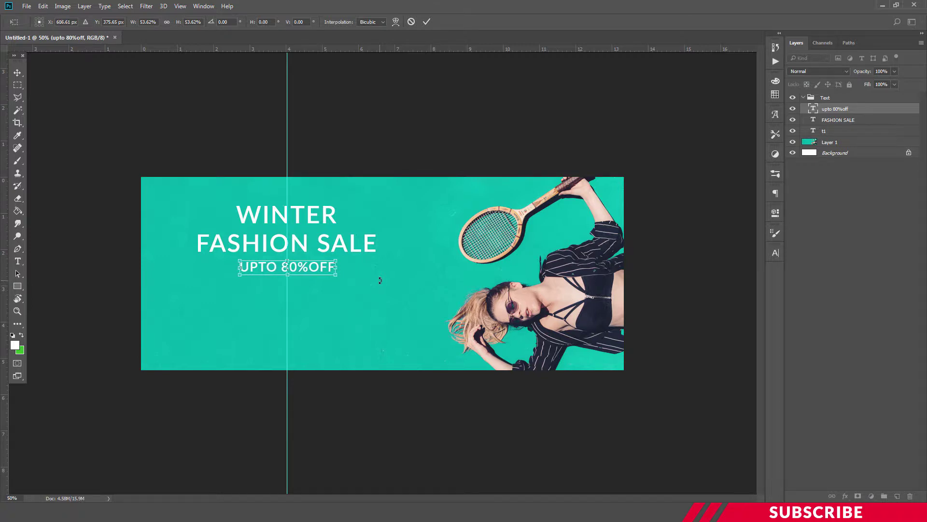
key(Return)
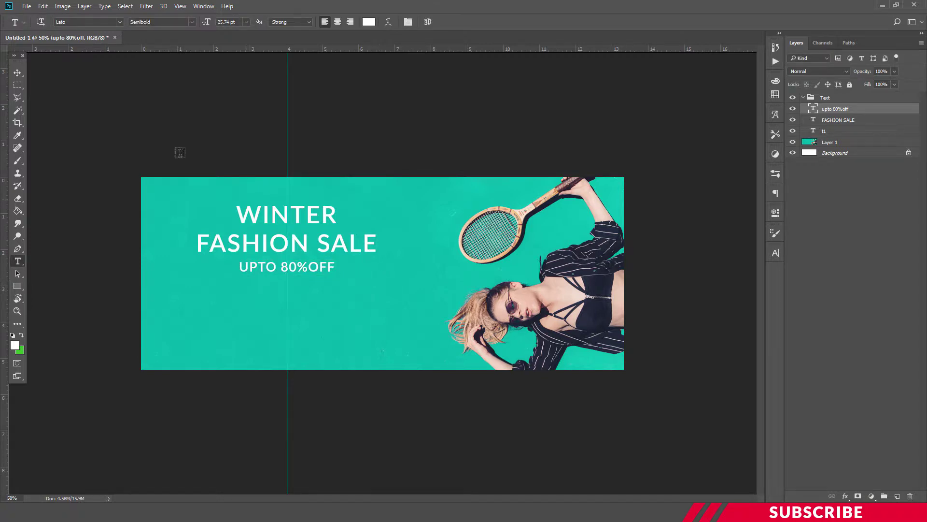
key(v)
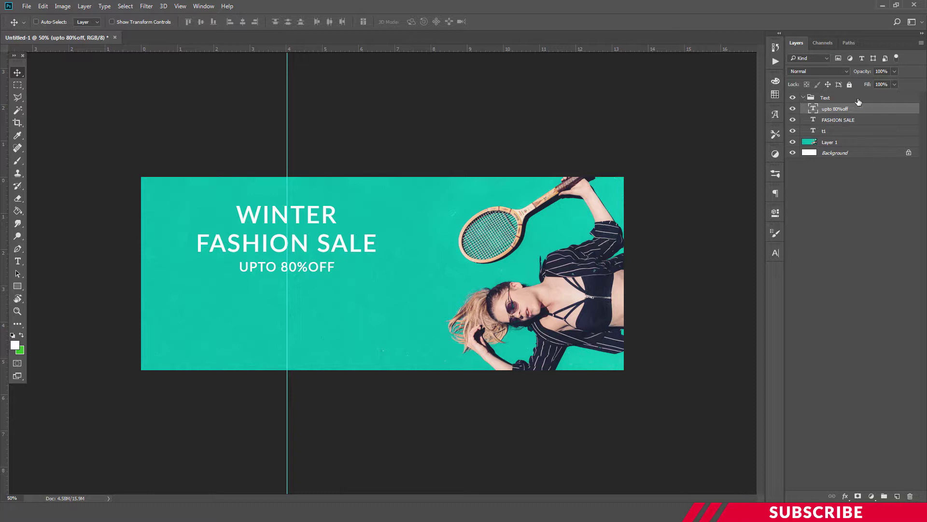
Add a 'Design' group holding a new layer 'l1', then open the foreground colour picker.
click(803, 98)
click(897, 495)
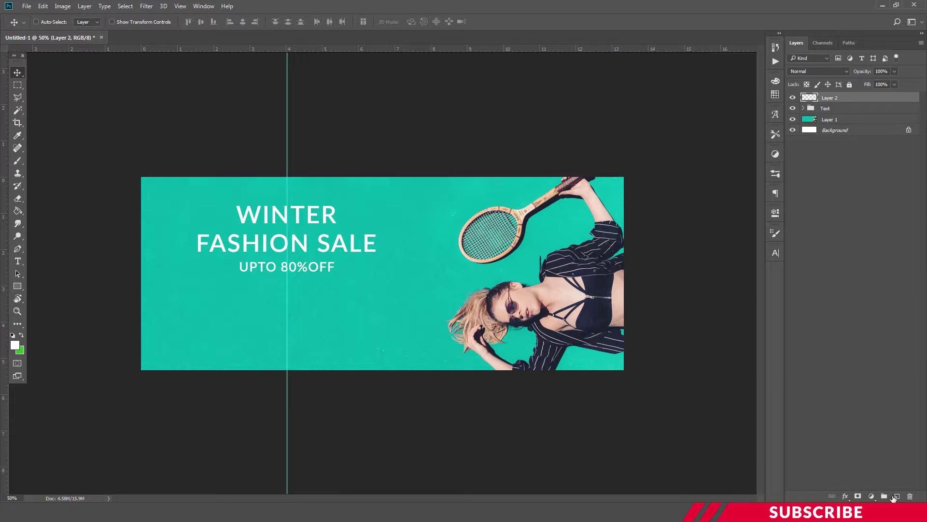
click(884, 496)
double_click(829, 98)
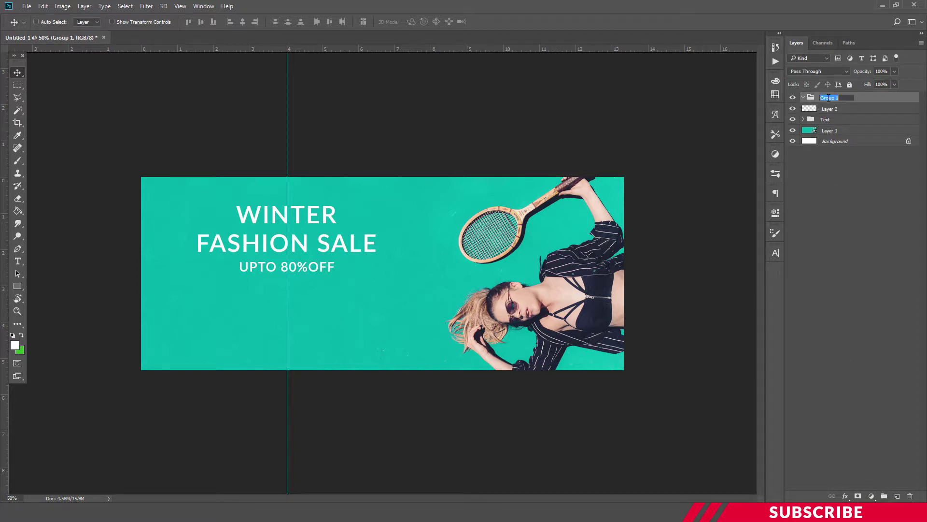
text(Design)
key(Return)
double_click(828, 108)
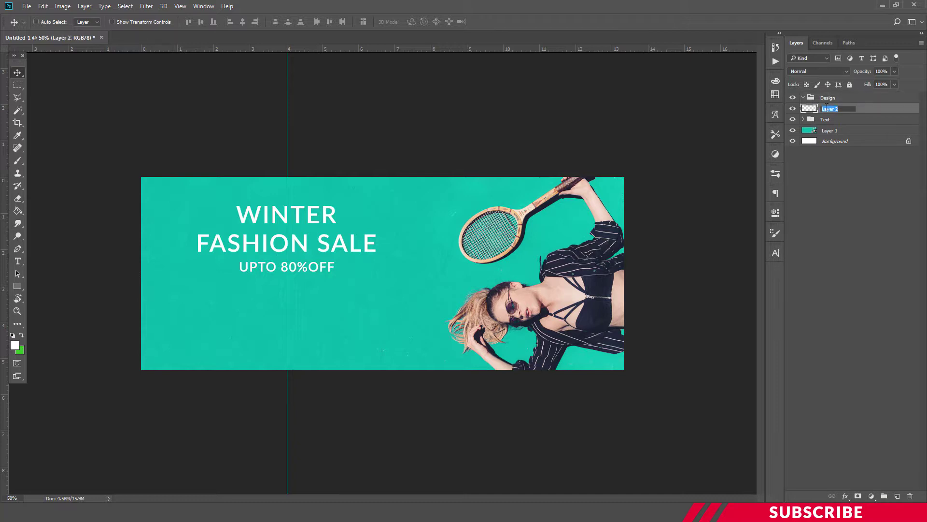
text(l1)
click(898, 112)
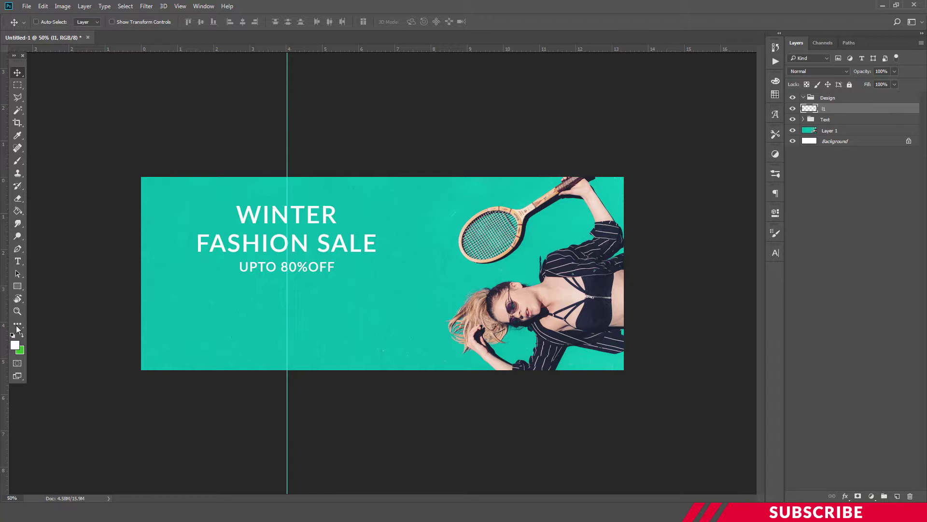
click(15, 344)
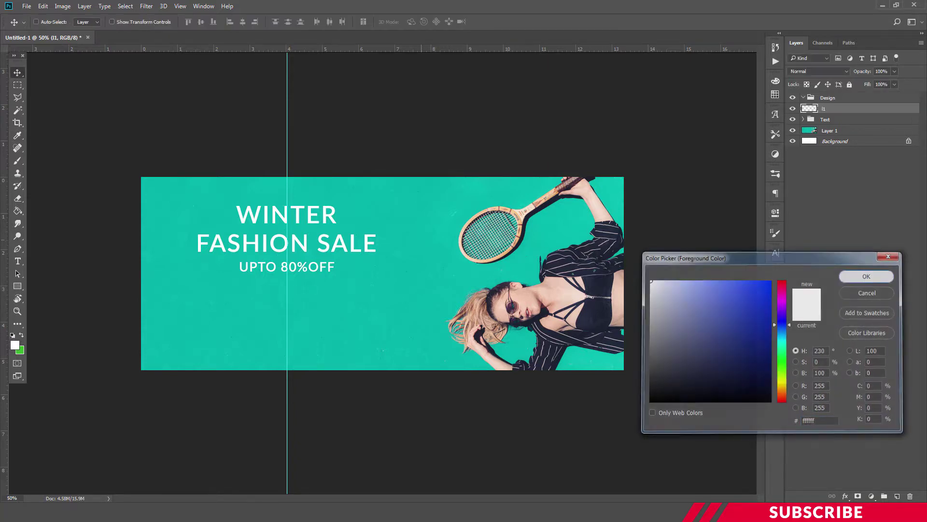
Draw a thin white rectangle bar to the left of UPTO 80%OFF.
key(Escape)
click(17, 286)
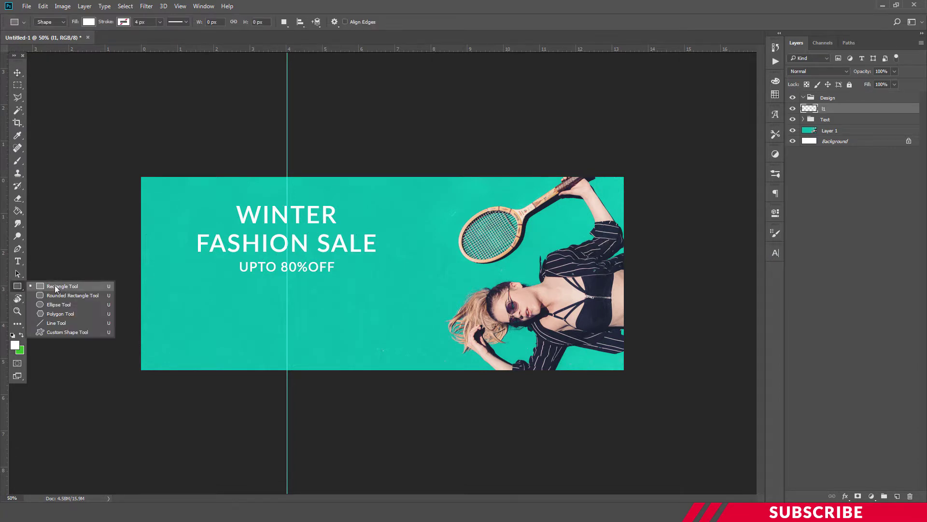
click(56, 289)
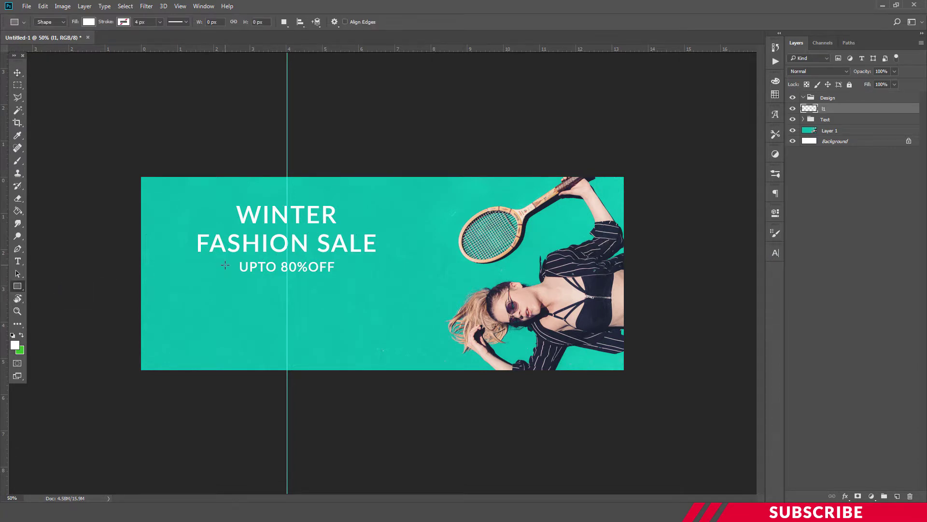
key(ctrl+plus)
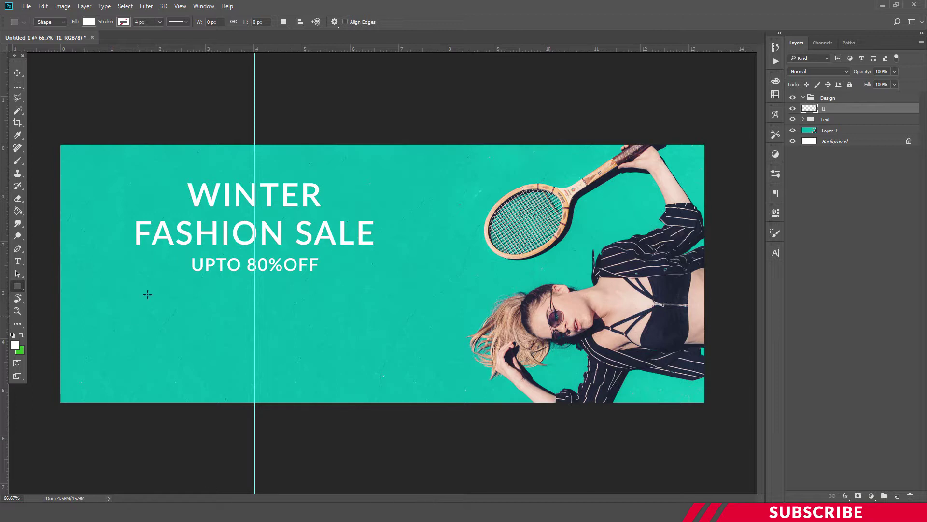
drag(135, 263, 187, 265)
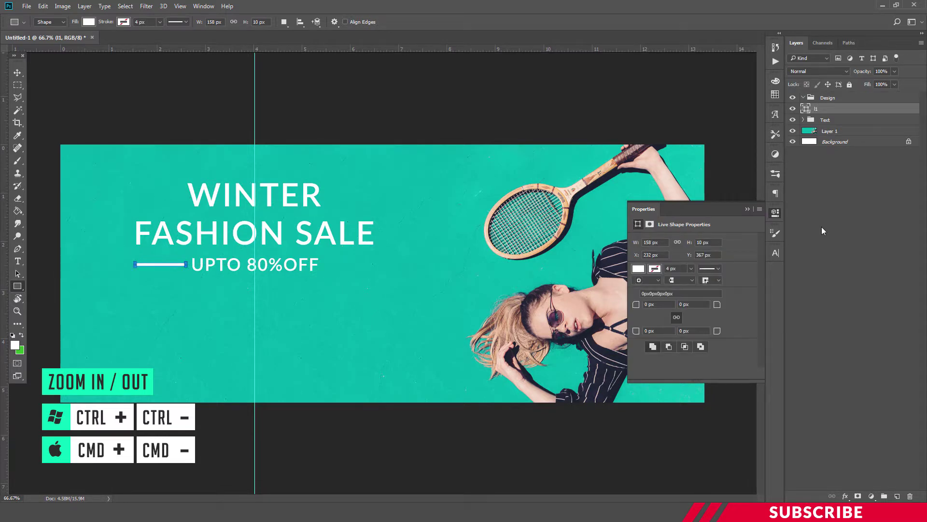
click(771, 217)
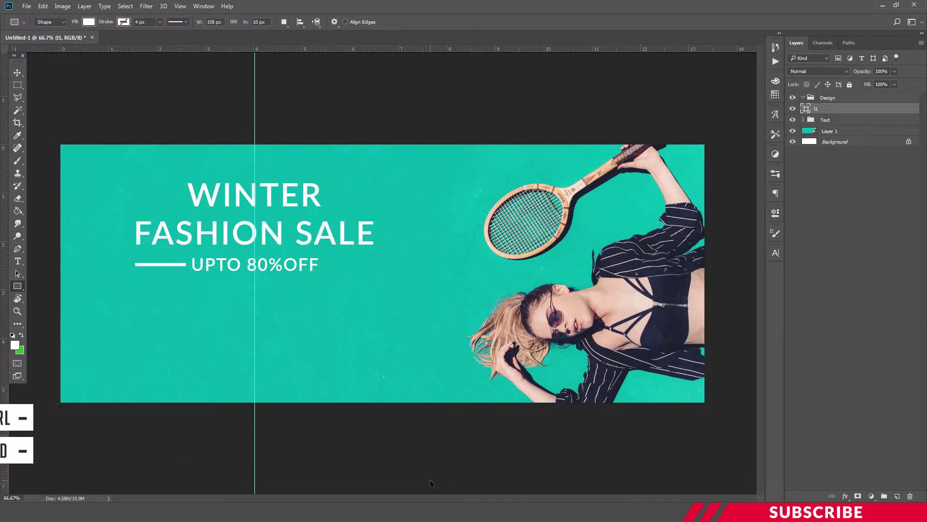
Halve the white bar's height to 50% and zoom back out to the full banner.
key(ctrl+plus)
drag(406, 498, 359, 500)
key(ctrl+plus)
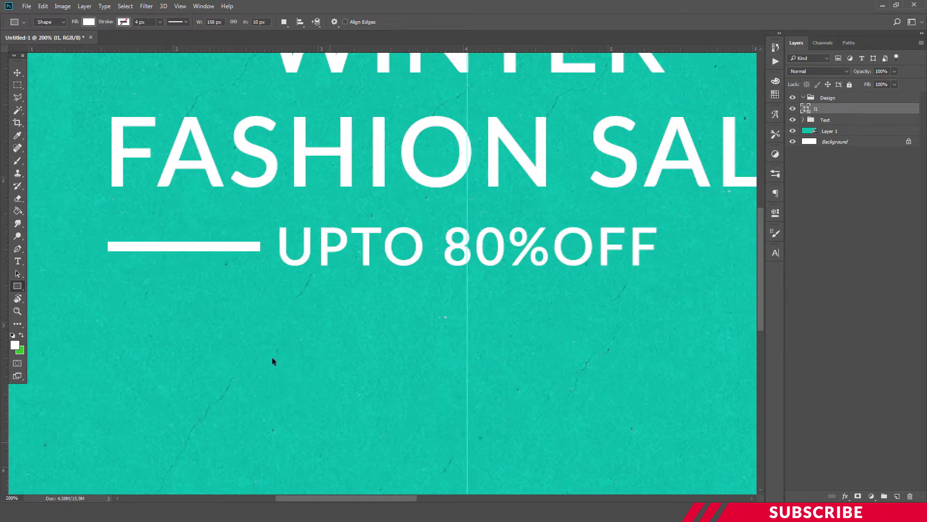
key(ctrl+t)
drag(184, 250, 184, 244)
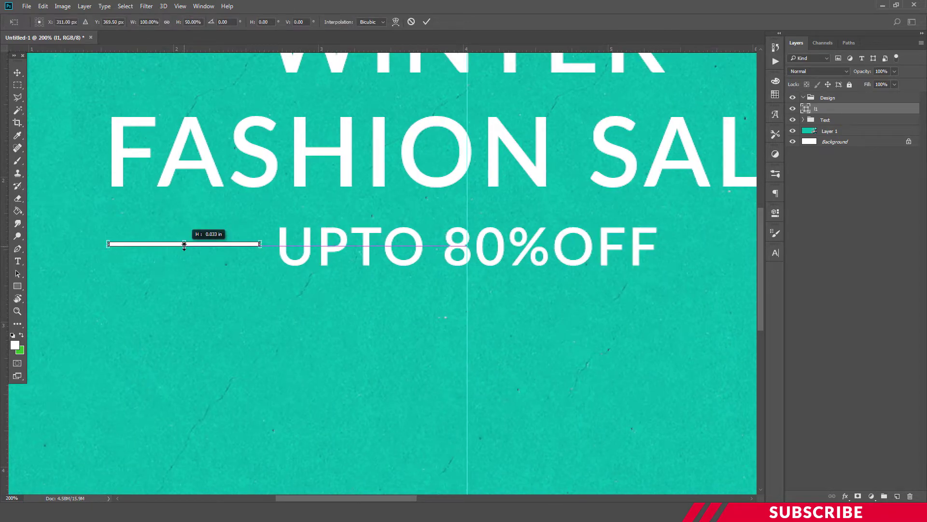
key(Return)
key(ctrl+minus)
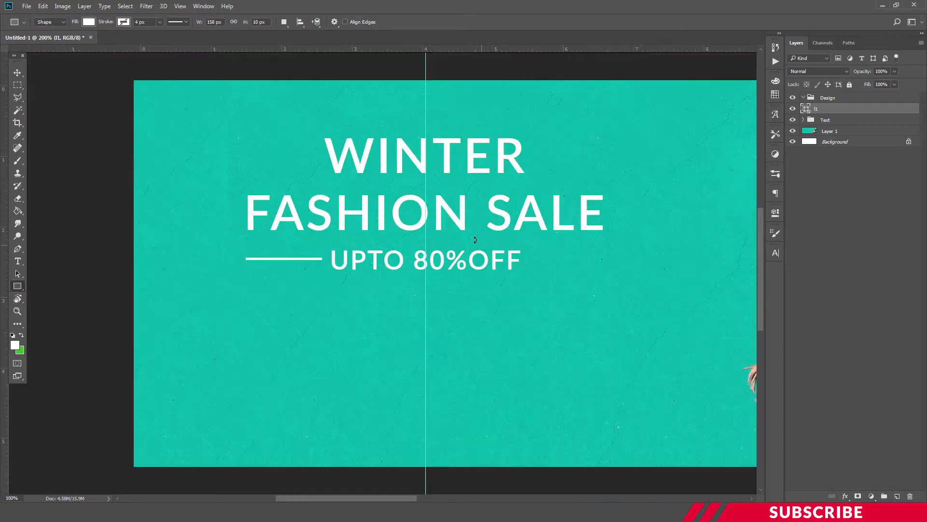
key(ctrl+minus)
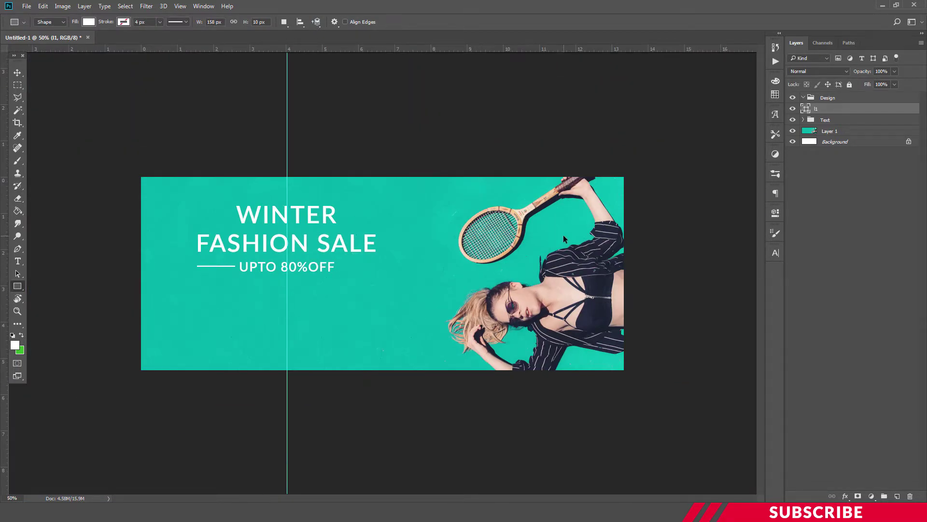
Duplicate white bar layer l1 as l2 and move the copy right of 'UPTO 80%OFF'.
drag(835, 108, 896, 494)
text(5)
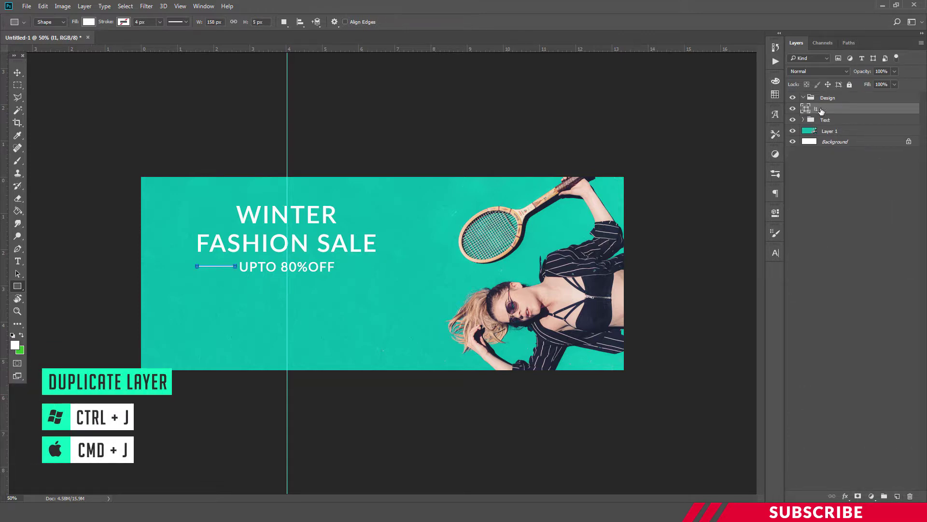
double_click(821, 109)
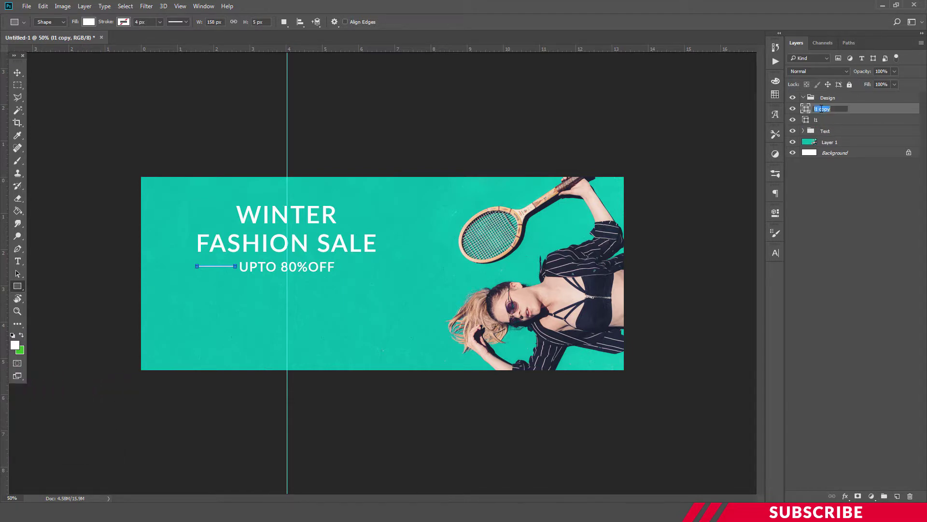
text(l2)
key(Return)
key(v)
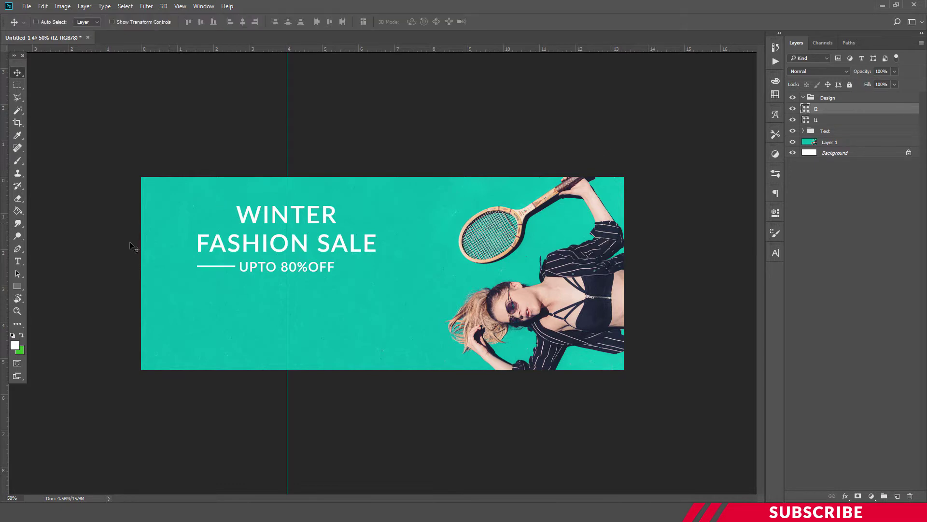
mouse_move(222, 269)
mouse_down()
mouse_move(378, 265)
mouse_move(367, 265)
mouse_up()
Add a new group above Design containing an empty layer named Button.
click(857, 98)
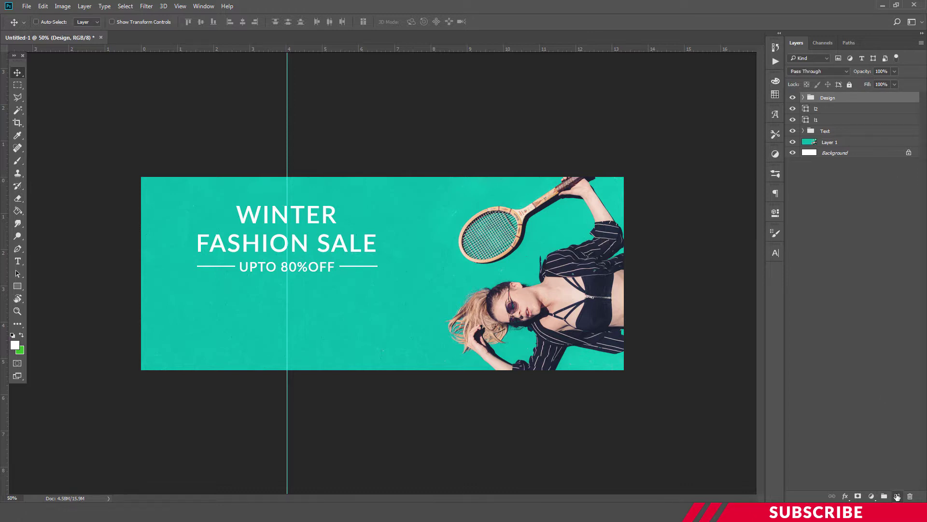
click(897, 496)
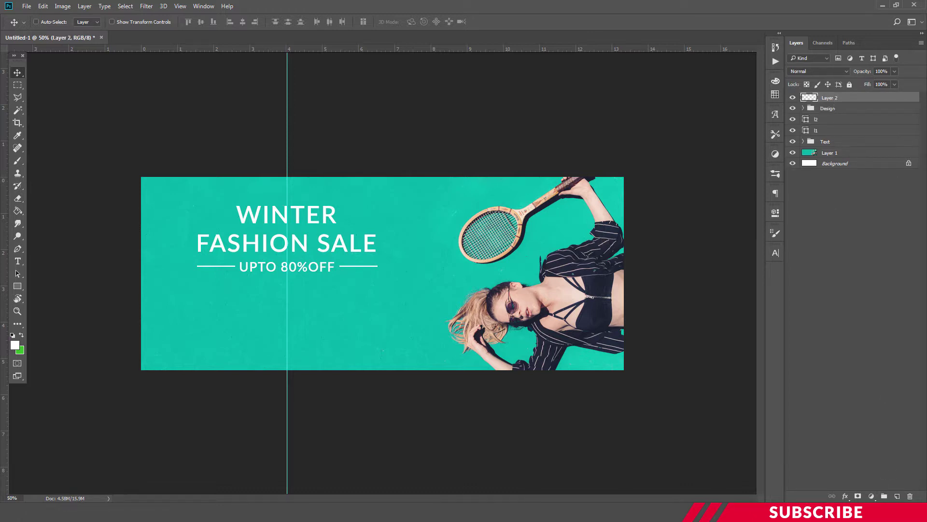
key(ctrl+g)
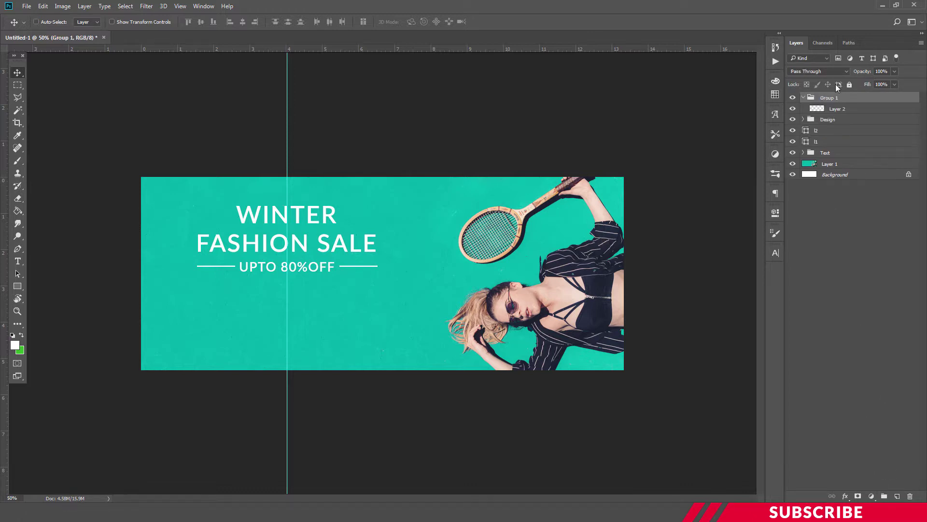
click(838, 109)
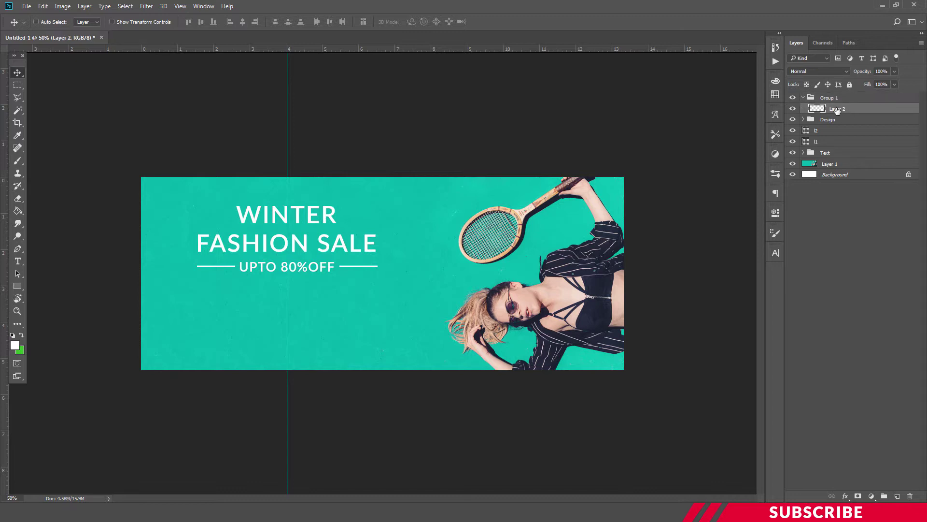
double_click(837, 109)
text(Button)
key(Return)
Set the foreground colour to near-black #161823.
click(15, 344)
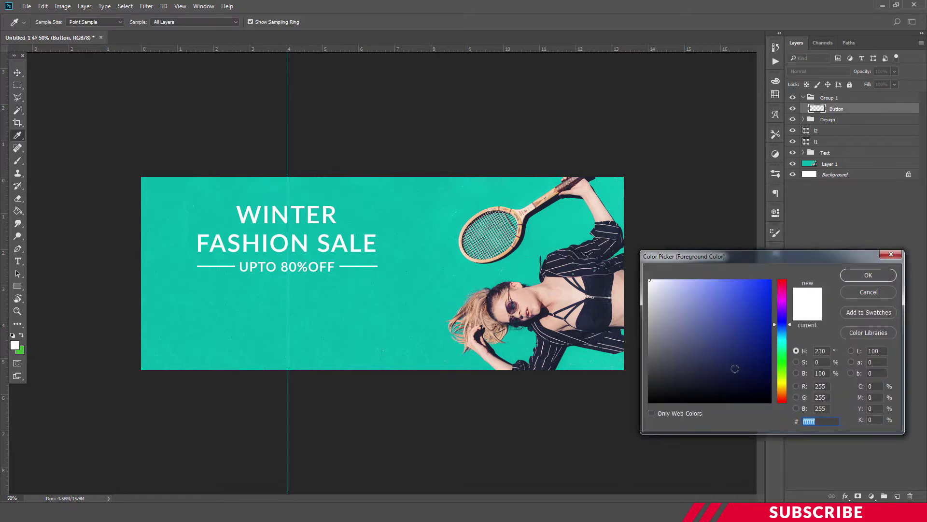
mouse_move(669, 369)
mouse_down()
mouse_move(691, 375)
mouse_move(693, 385)
mouse_up()
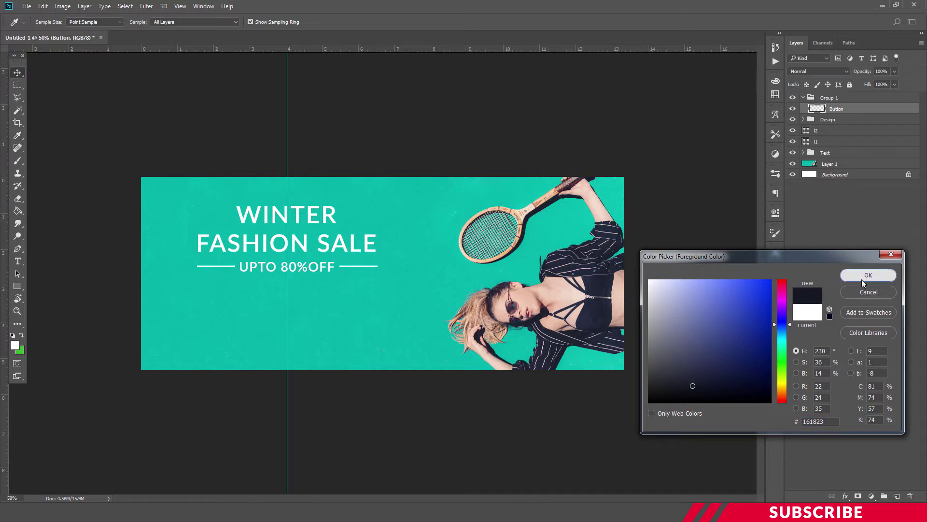
click(865, 275)
click(17, 286)
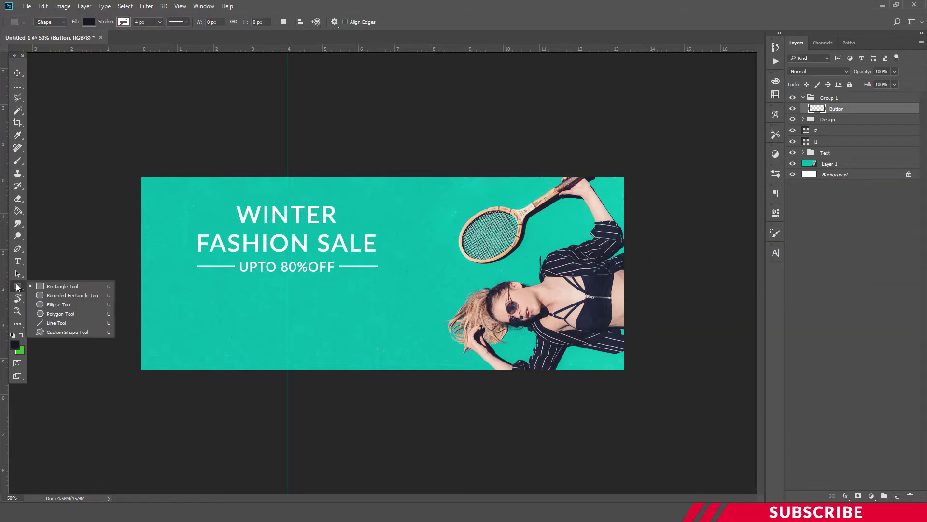
Draw a near-black rectangle below the 'UPTO 80%OFF' line as the button.
click(57, 285)
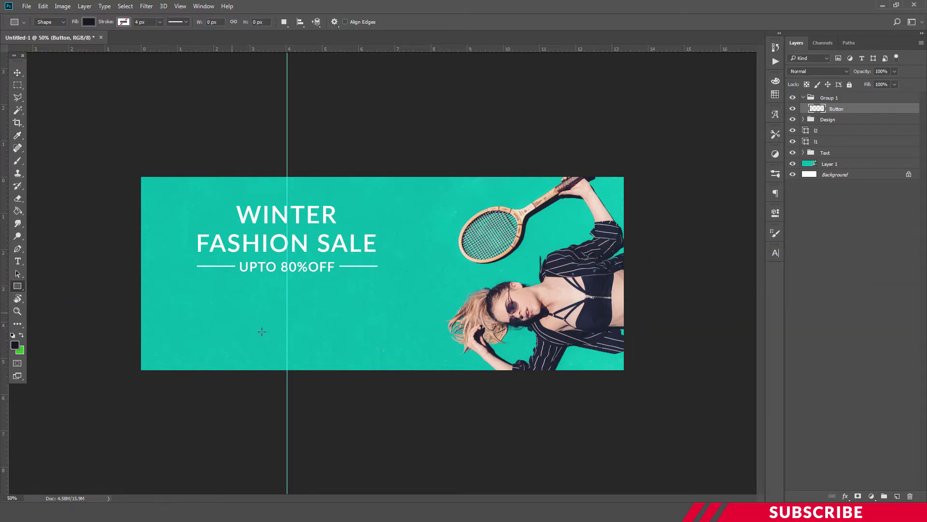
drag(232, 313, 321, 336)
click(774, 215)
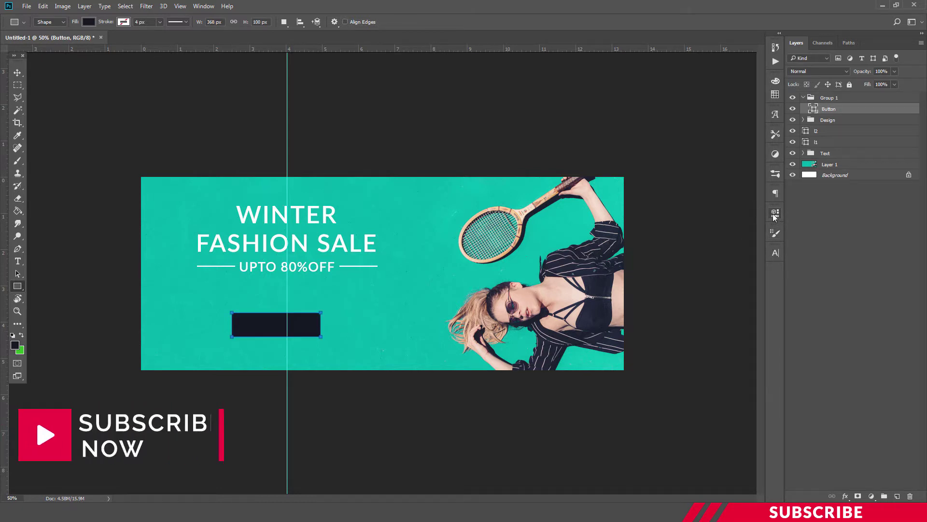
key(ctrl+plus)
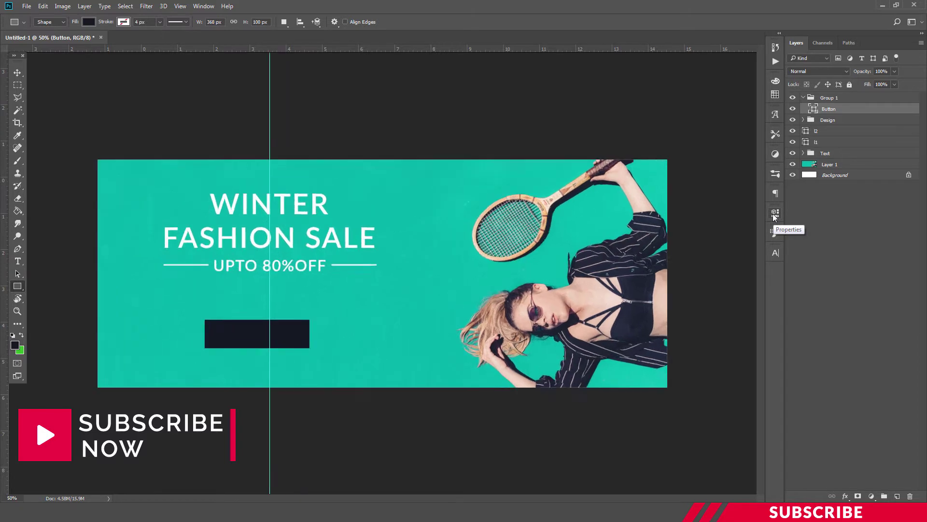
Shrink the button rectangle to 368 × 100 px and centre it under the headline.
key(ctrl+t)
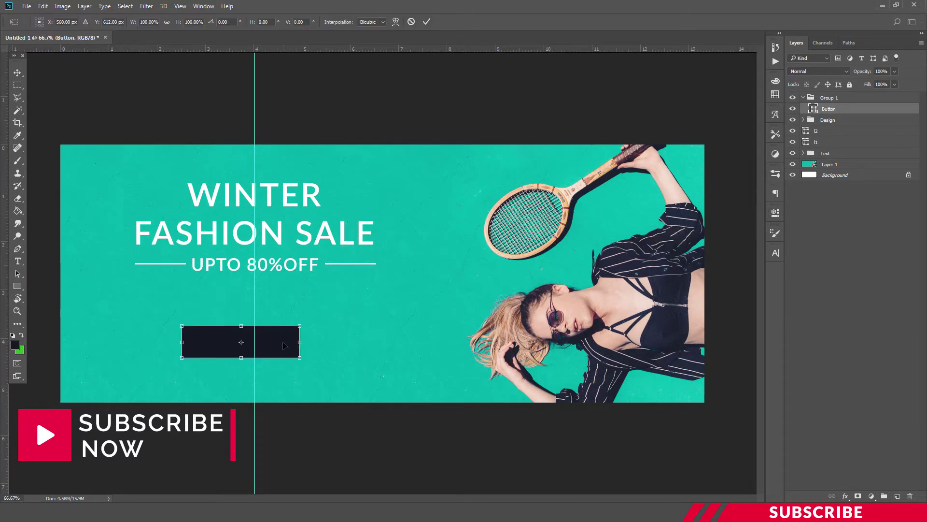
drag(295, 345, 312, 345)
key(Right)
key(Right)
key(Right)
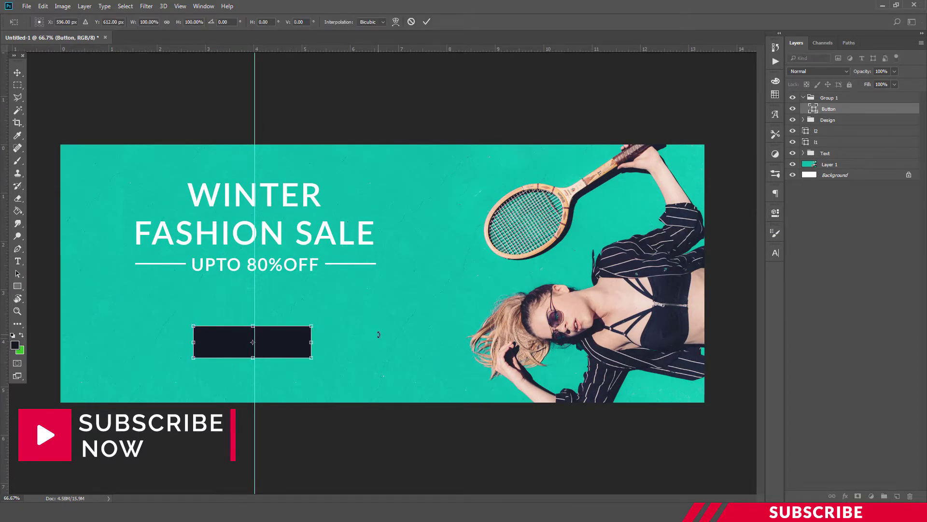
key(Right)
key(Right)
key(Right)
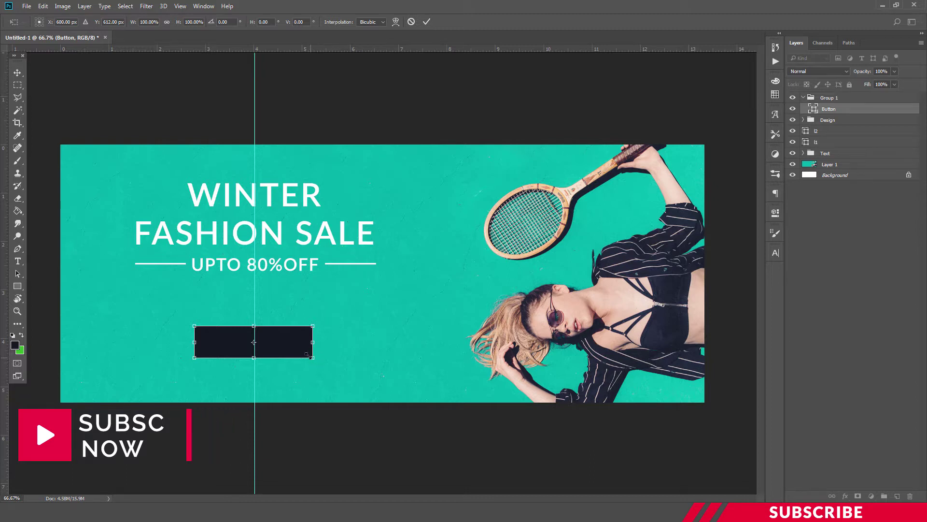
drag(316, 360, 282, 348)
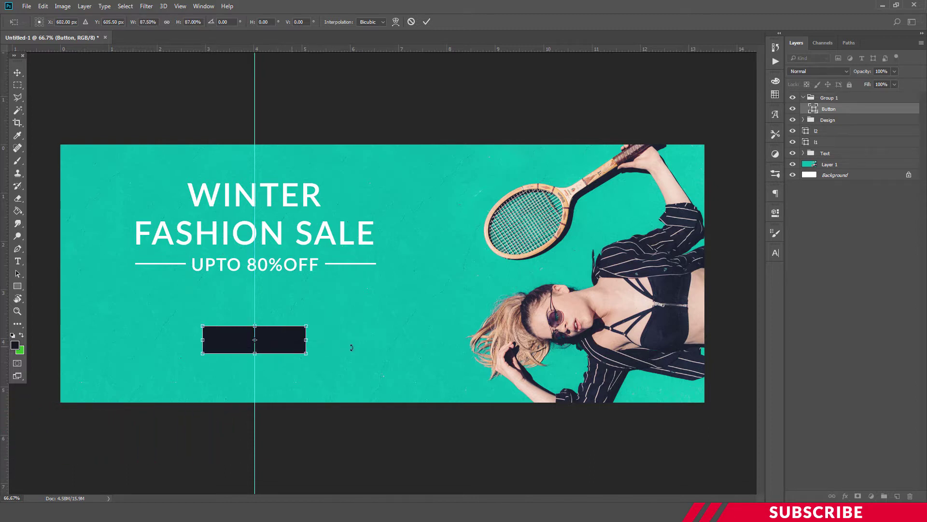
key(Down)
key(Down)
key(Down)
key(Up)
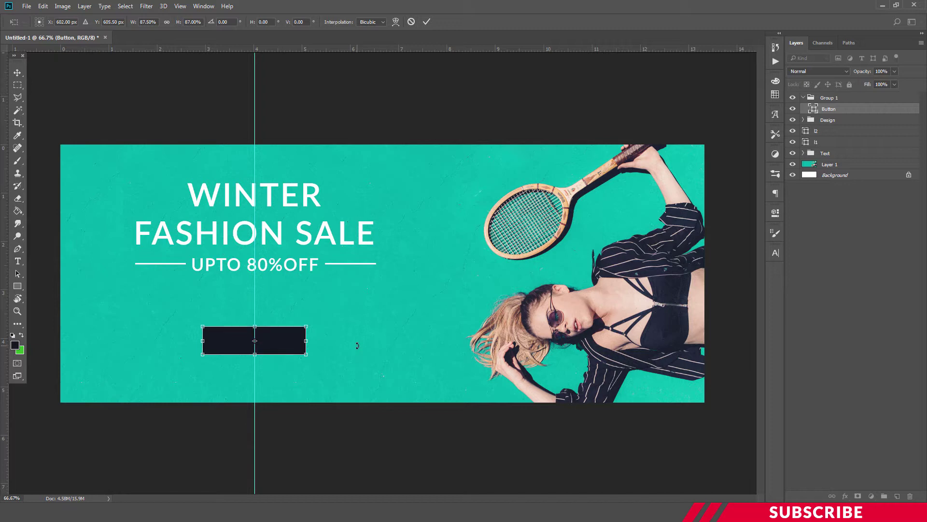
key(Up)
key(Up)
key(Up)
key(Up)
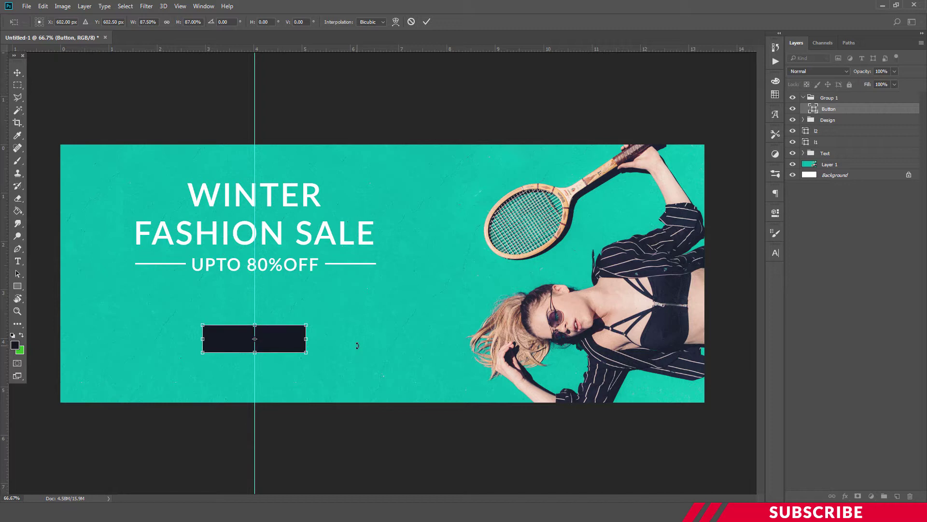
key(Return)
key(ctrl+minus)
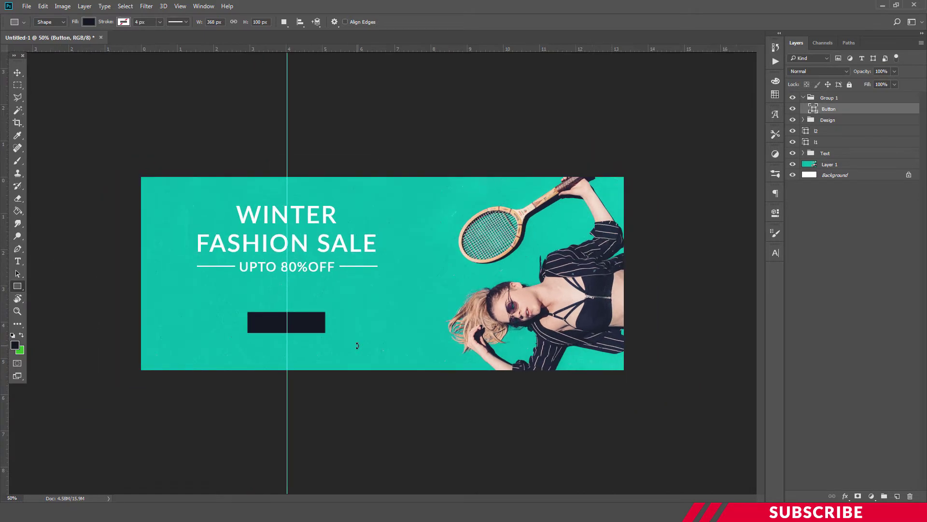
key(ctrl+plus)
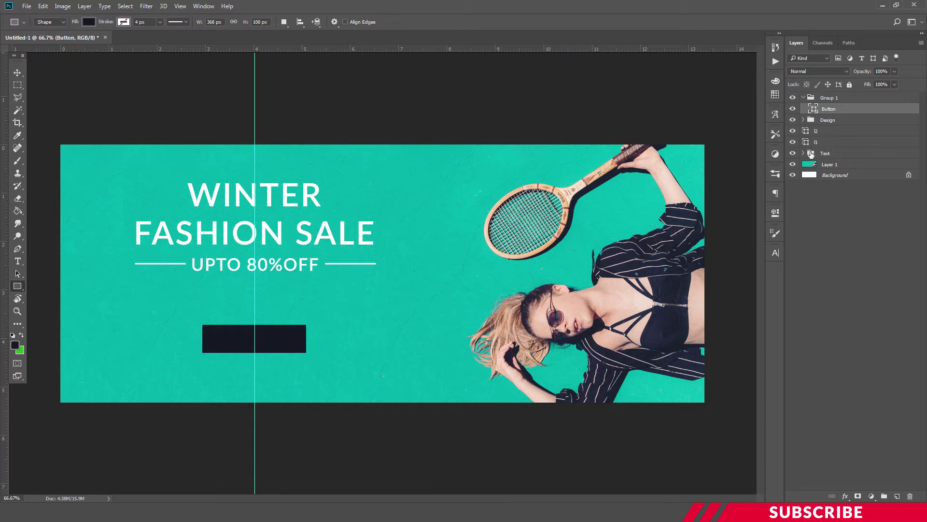
Copy the 'UPTO 80%OFF' text above the button and change it to 'BUY NOW'.
click(803, 152)
click(835, 165)
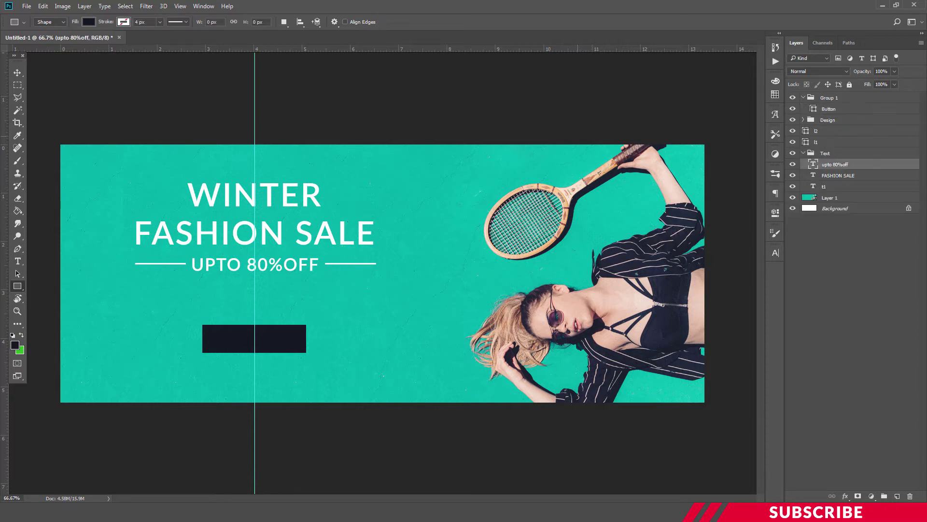
click(17, 72)
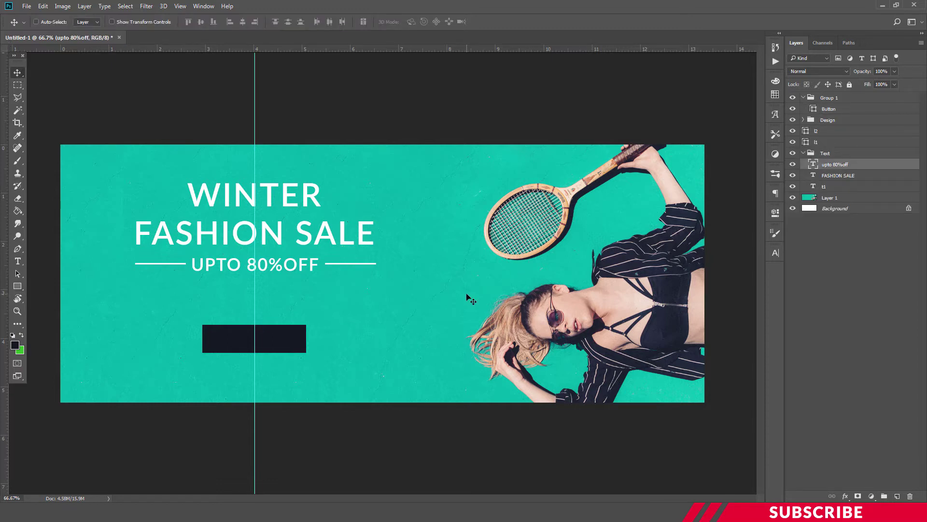
key(ctrl)
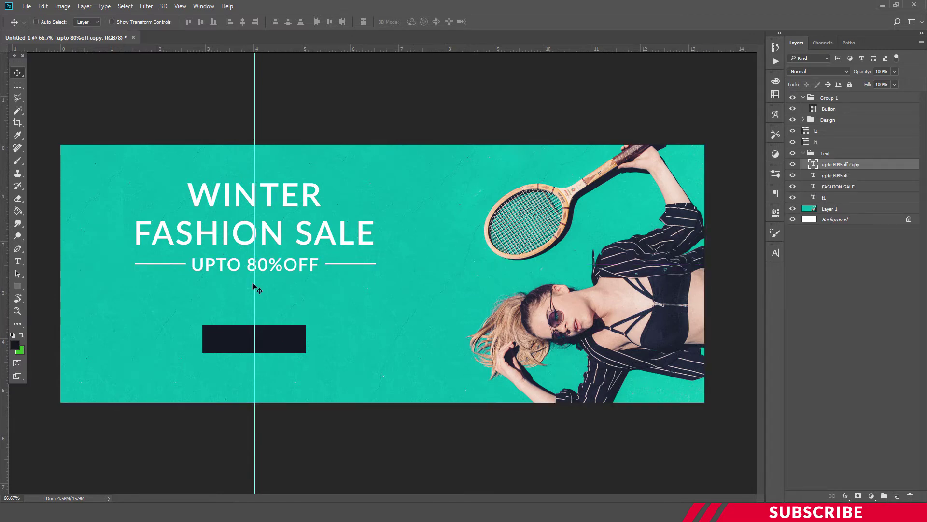
drag(285, 264, 285, 317)
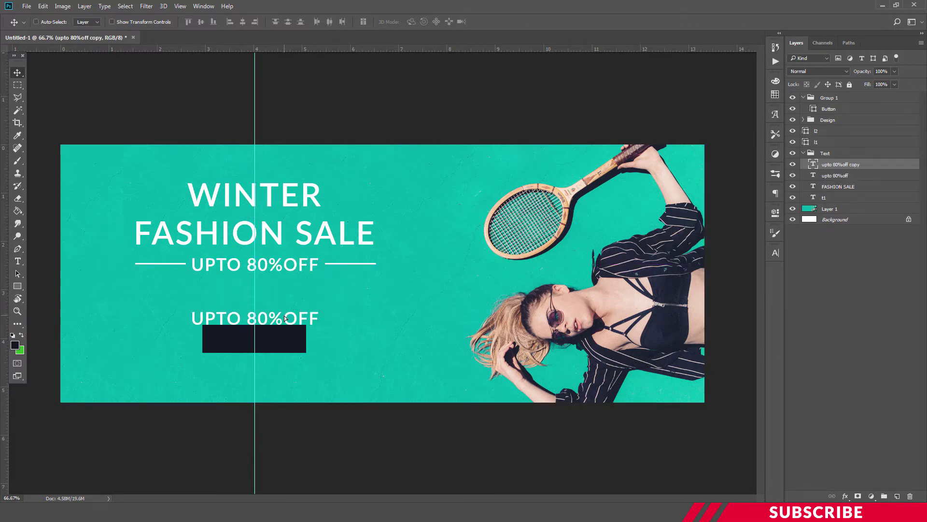
double_click(285, 317)
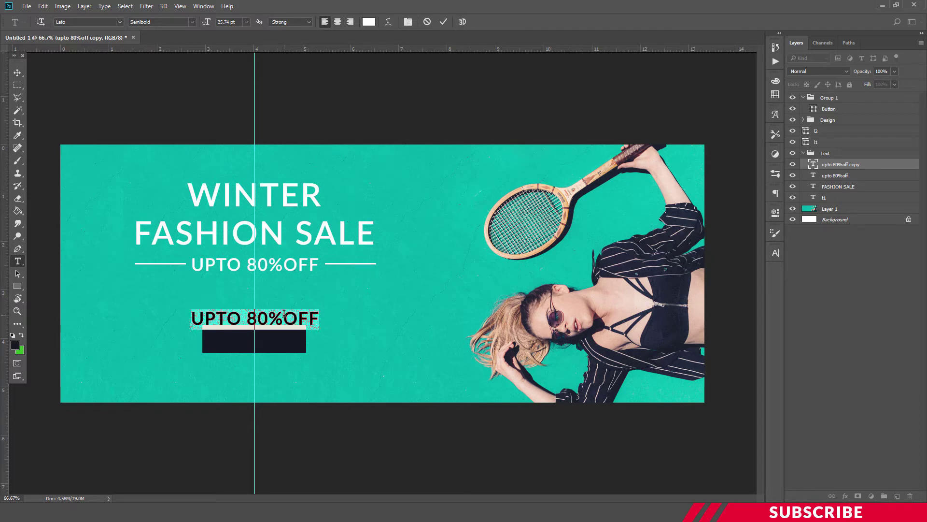
click(285, 314)
text(BUY )
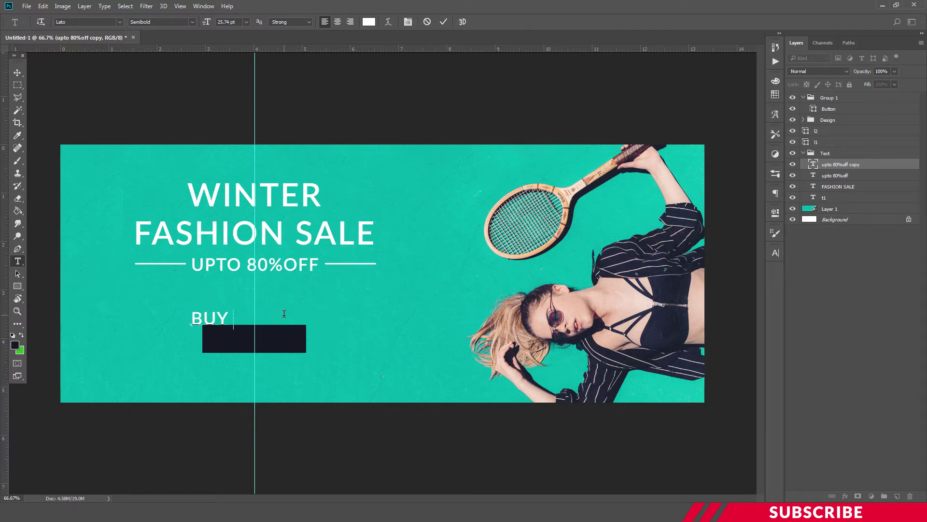
text(NOW)
key(ctrl+Return)
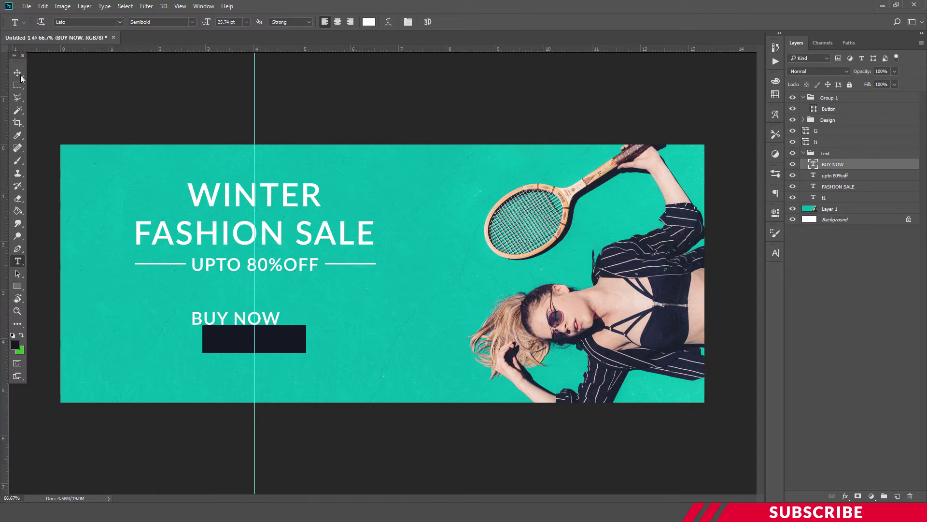
Scale the 'BUY NOW' text down to about 72%.
click(17, 73)
key(ctrl+t)
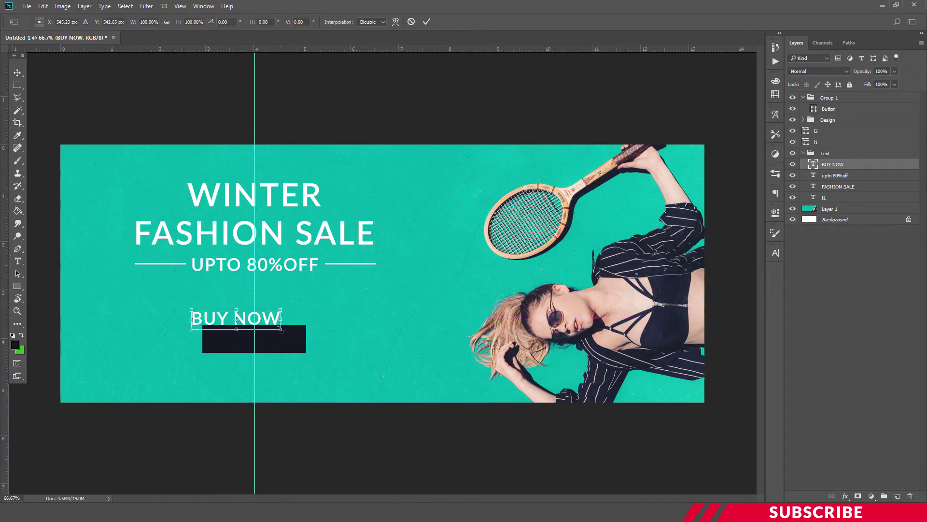
drag(280, 325, 251, 322)
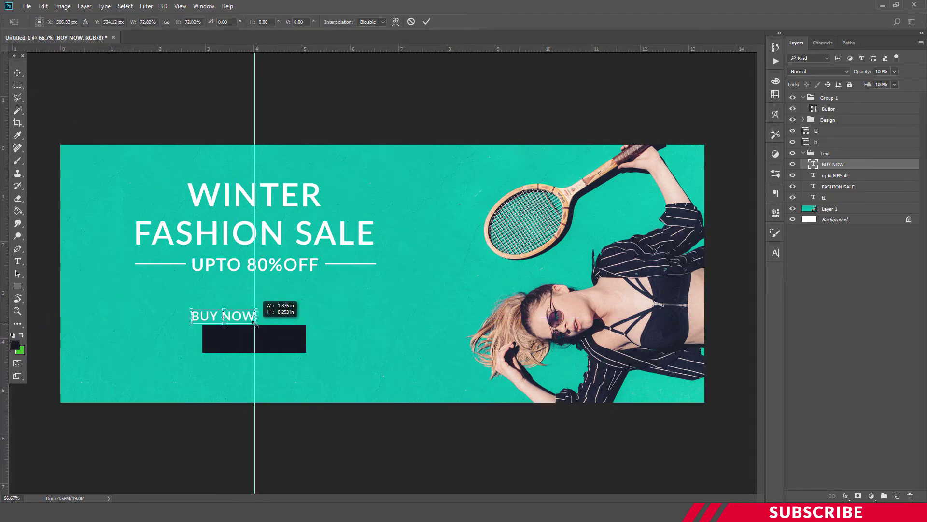
key(Return)
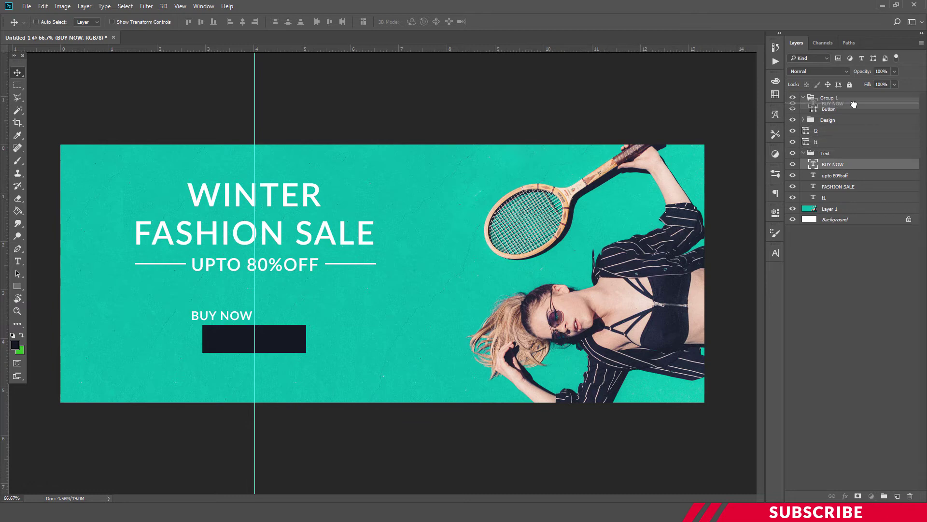
Move the BUY NOW layer into Group 1 above Button and centre it on the navy button.
drag(839, 166, 833, 115)
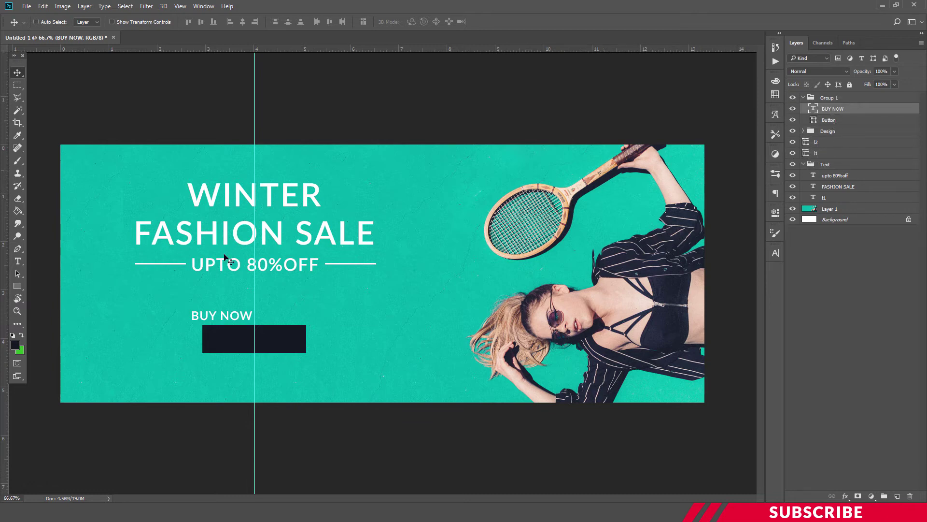
drag(232, 316, 262, 339)
key(ctrl+t)
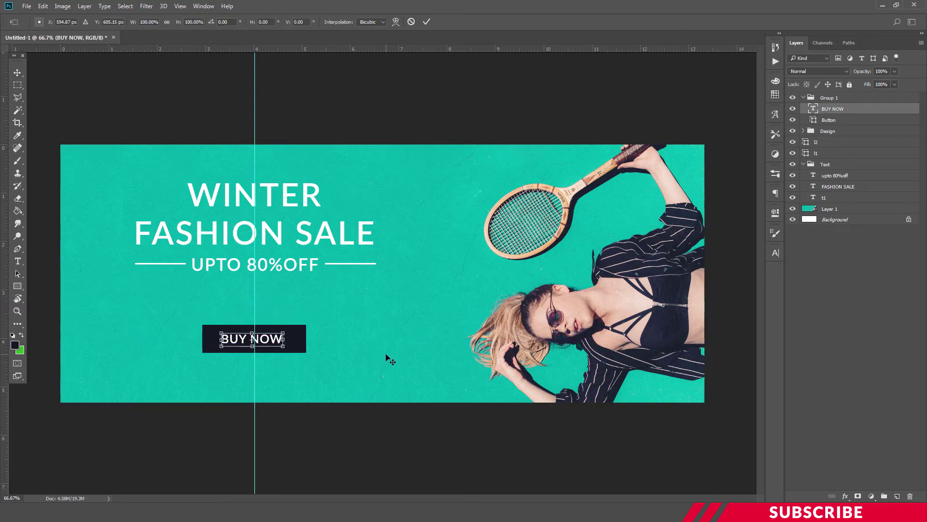
key(Right)
key(Right)
key(Right)
key(Right)
key(Right)
key(Right)
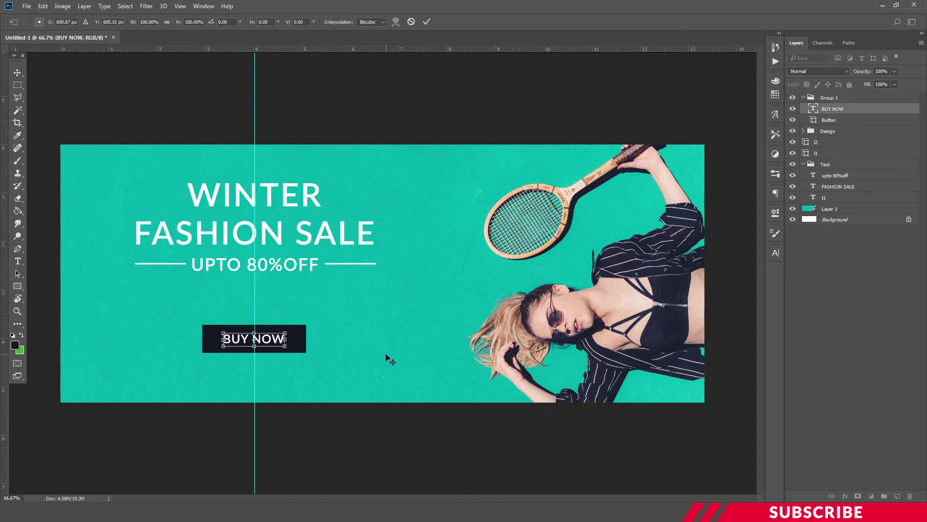
key(Right)
key(Right)
key(Left)
key(Right)
key(Up)
key(Return)
key(ctrl+minus)
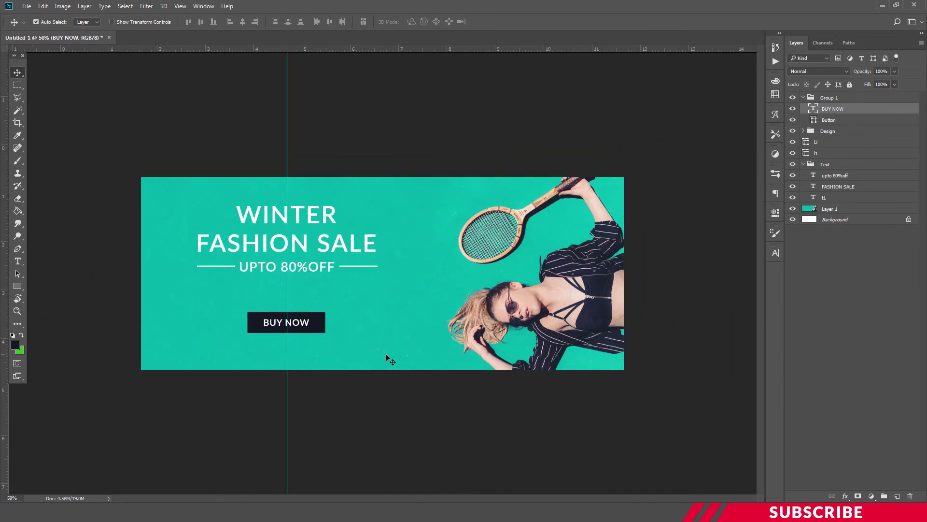